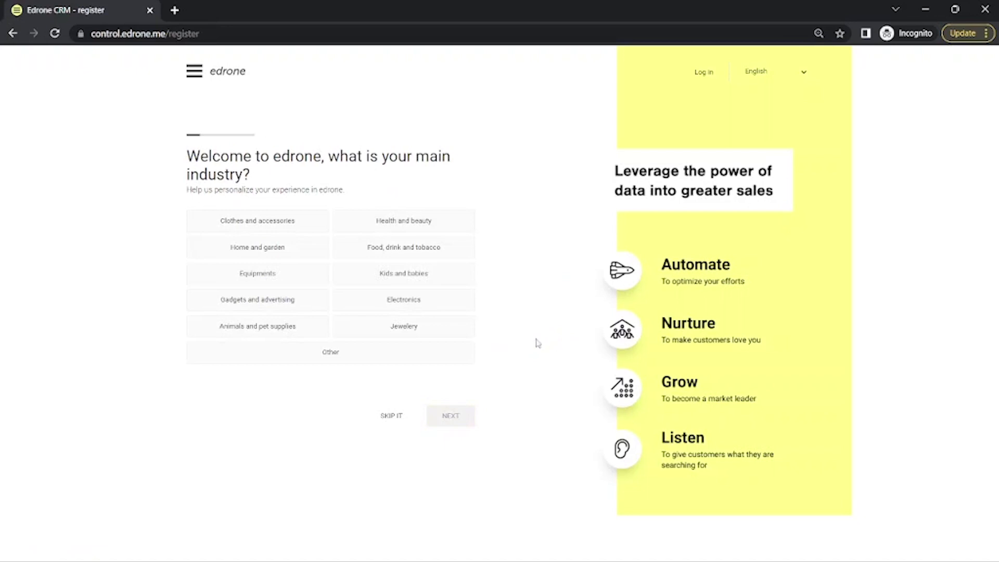
- Choose Clothes and accessories as the main industry and Sales as the role in the registration form
click(290, 230)
click(437, 414)
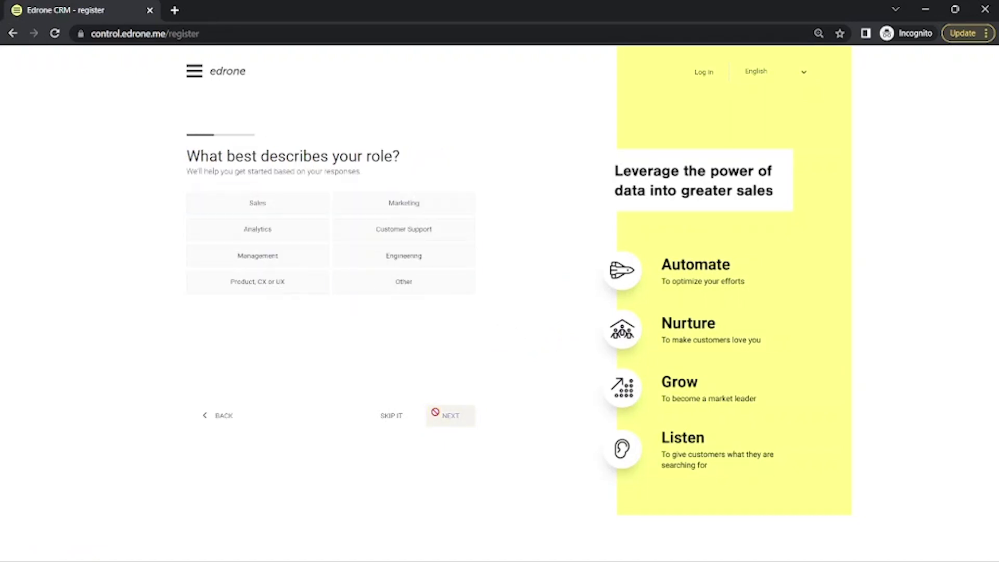
click(298, 207)
click(460, 416)
- Enter the account holder's name and email address, opt in to the newsletter, and continue the registration
click(301, 225)
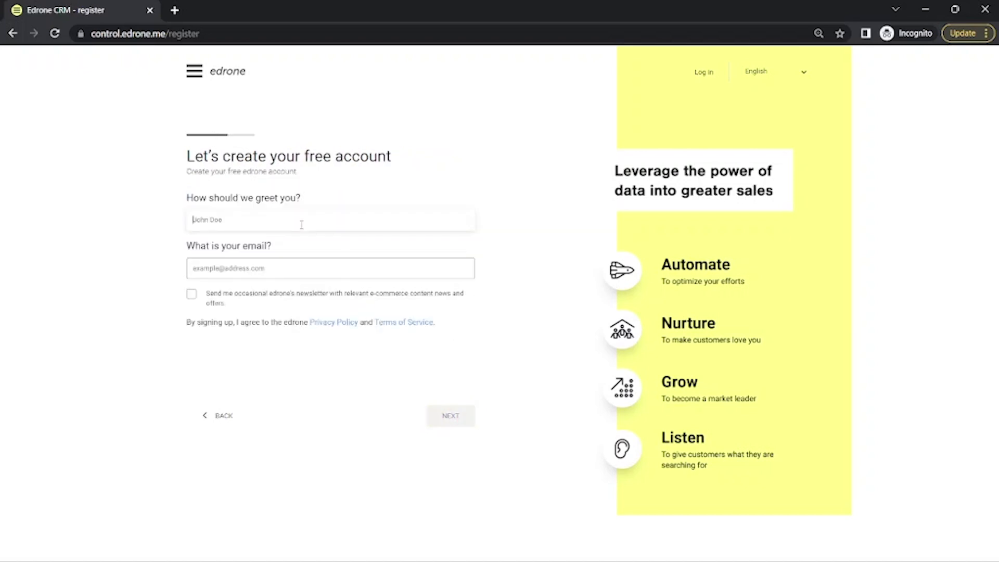
text(test)
click(218, 270)
text(test@test12345.pl)
click(193, 294)
click(449, 417)
click(256, 242)
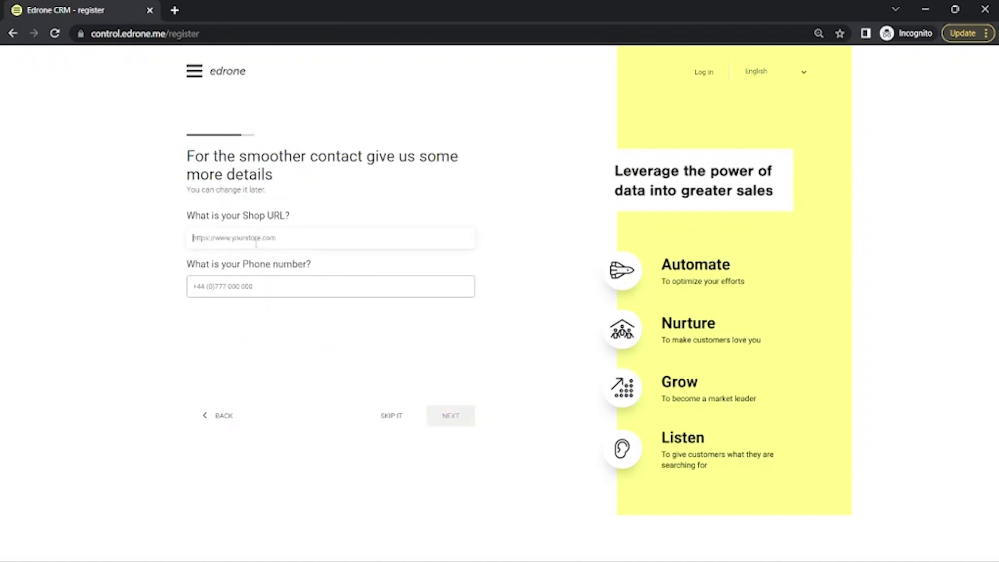
text(https://testshop2001.com/)
click(264, 290)
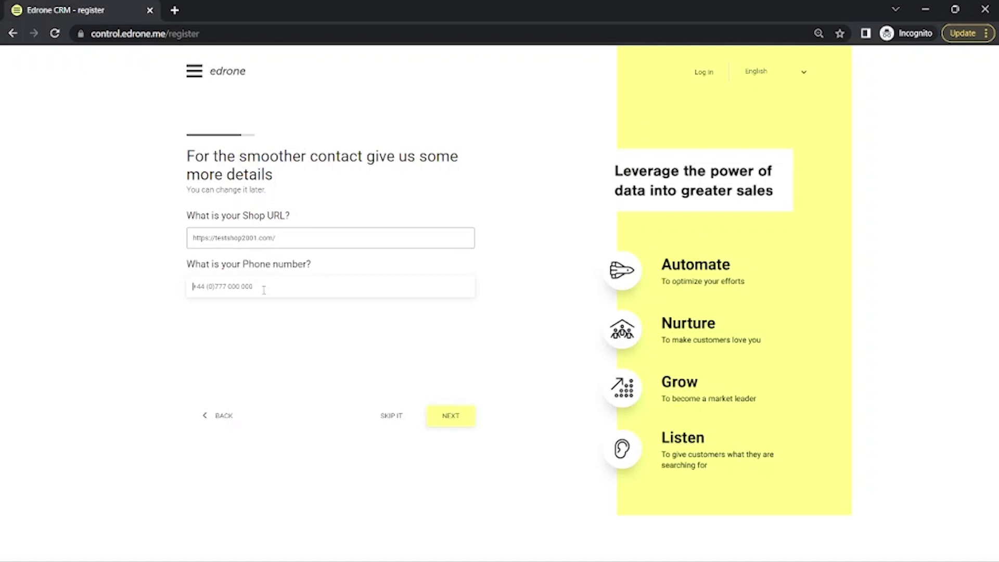
text(00000)
click(456, 422)
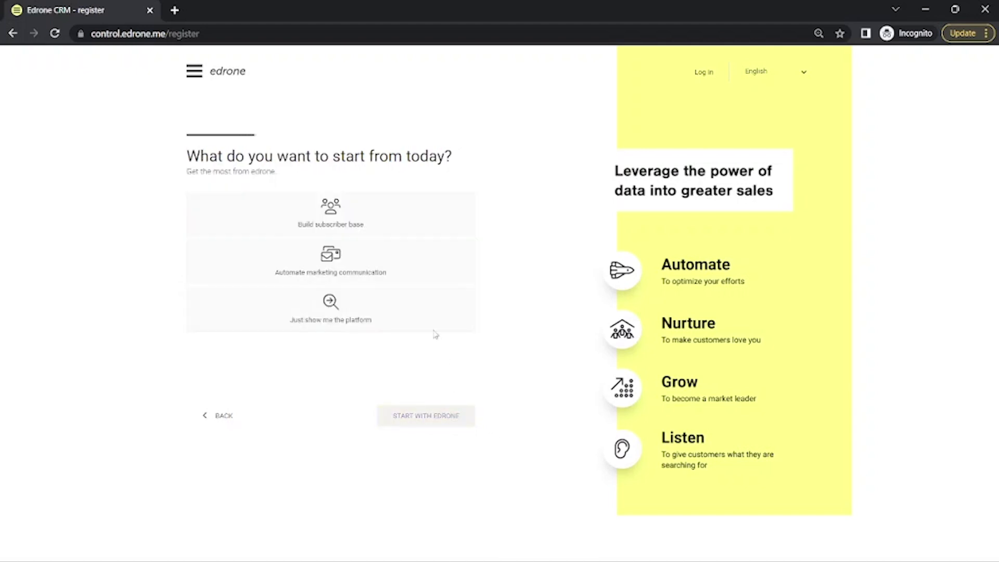
- Choose "Just show me the platform" as the starting point and finish the registration
click(393, 219)
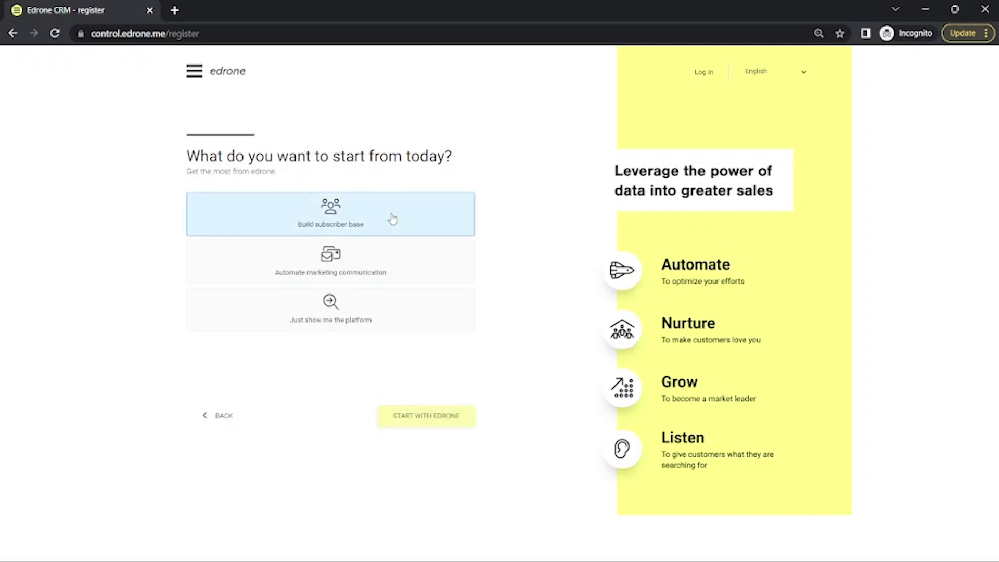
click(411, 311)
click(443, 415)
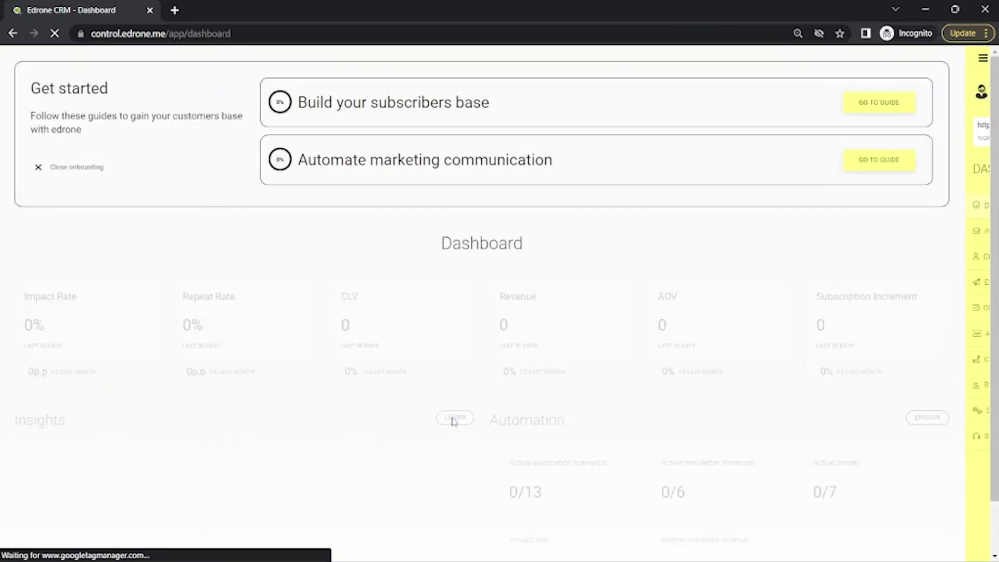
mouse_move(972, 162)
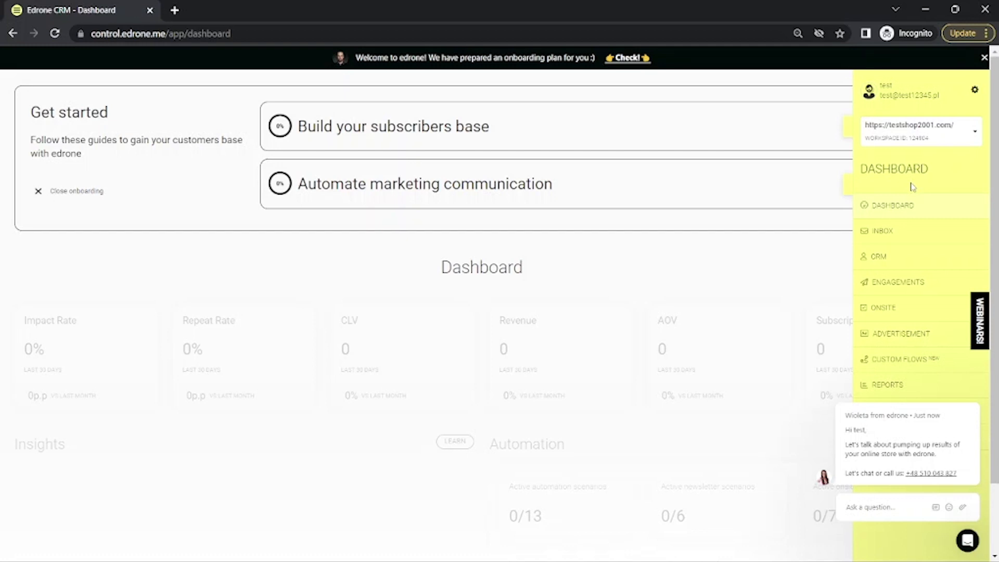
click(959, 141)
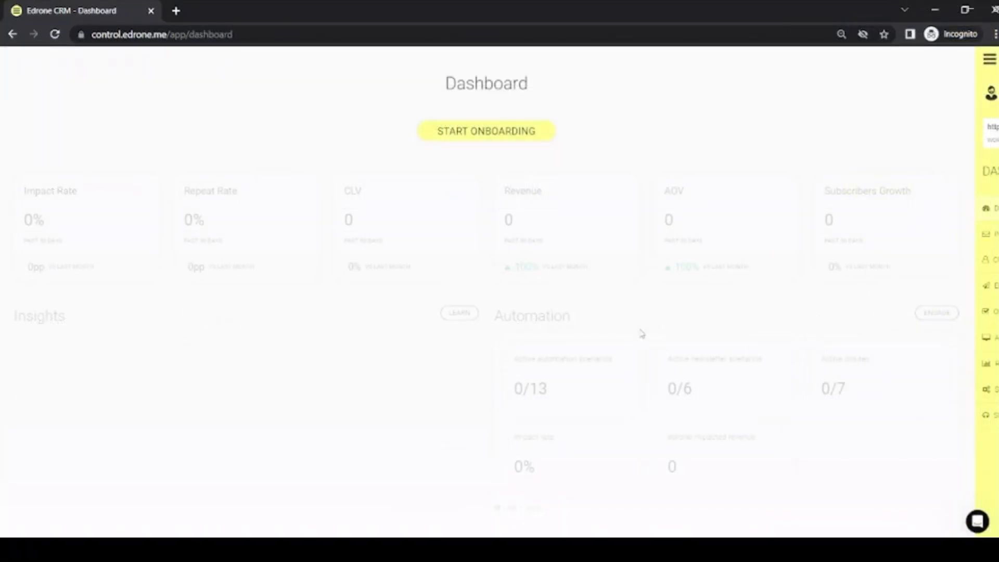
mouse_move(972, 267)
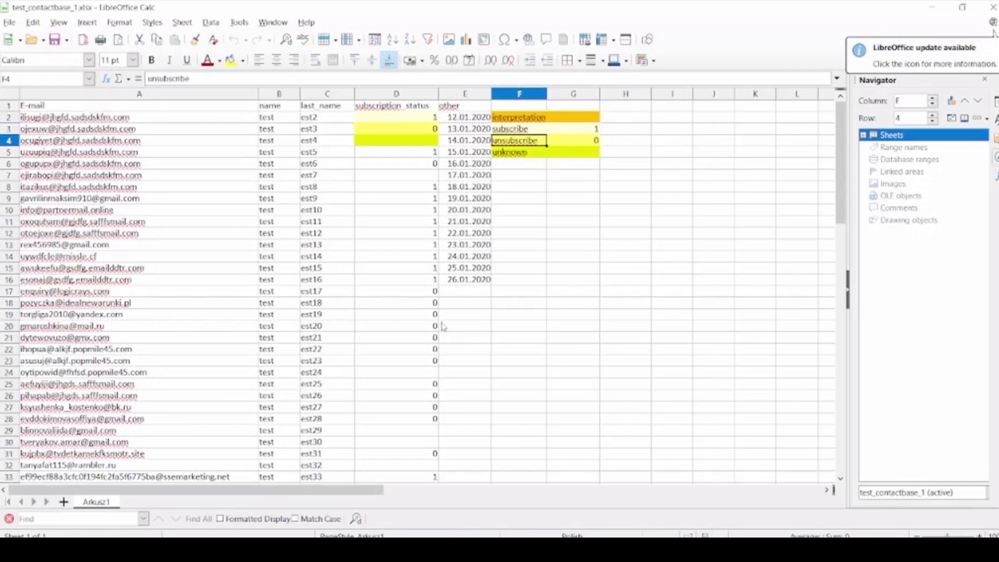
- Examine the email, name, subscription_status and other columns and the subscription status legend in the test_contactbase_1 spreadsheet
click(206, 95)
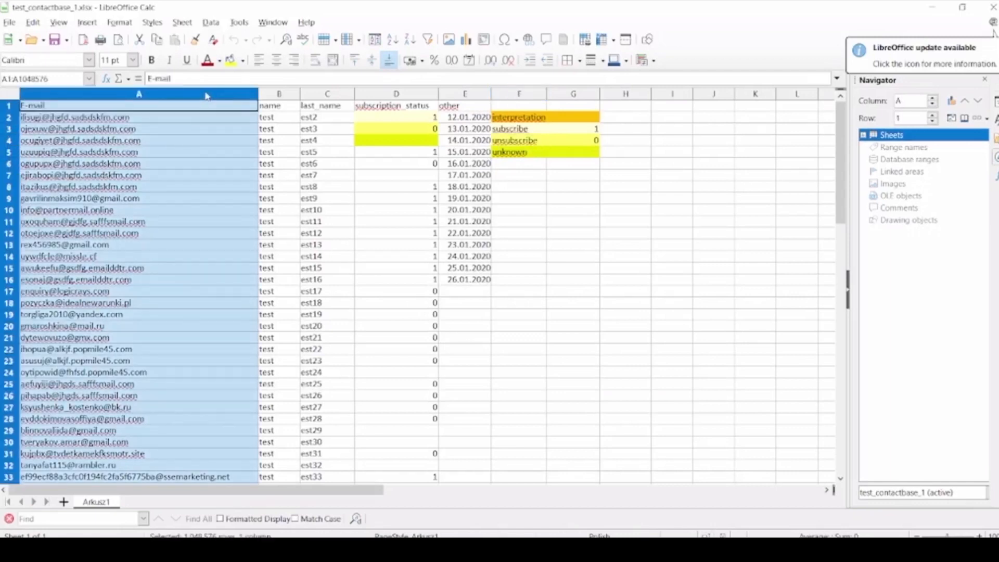
click(294, 96)
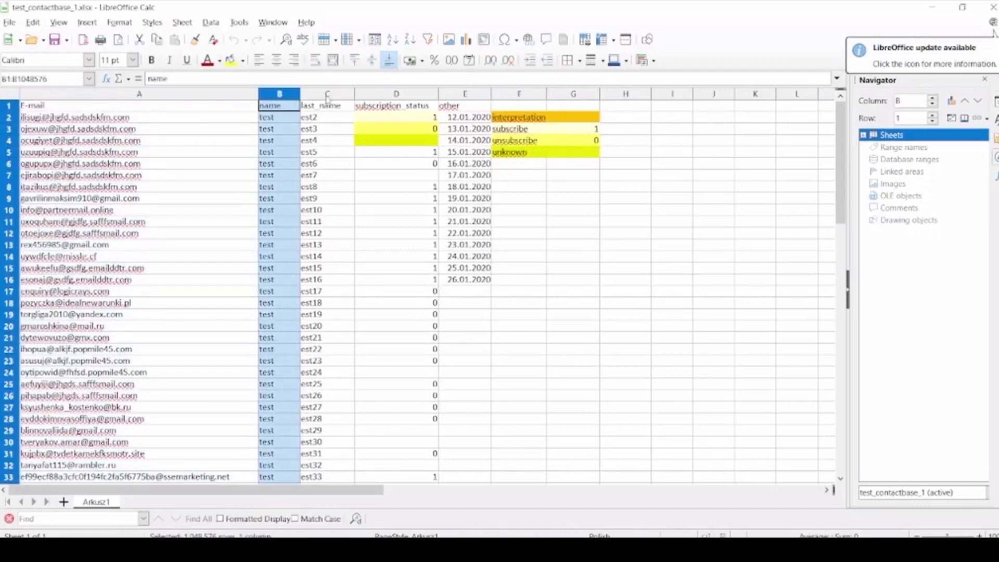
click(370, 96)
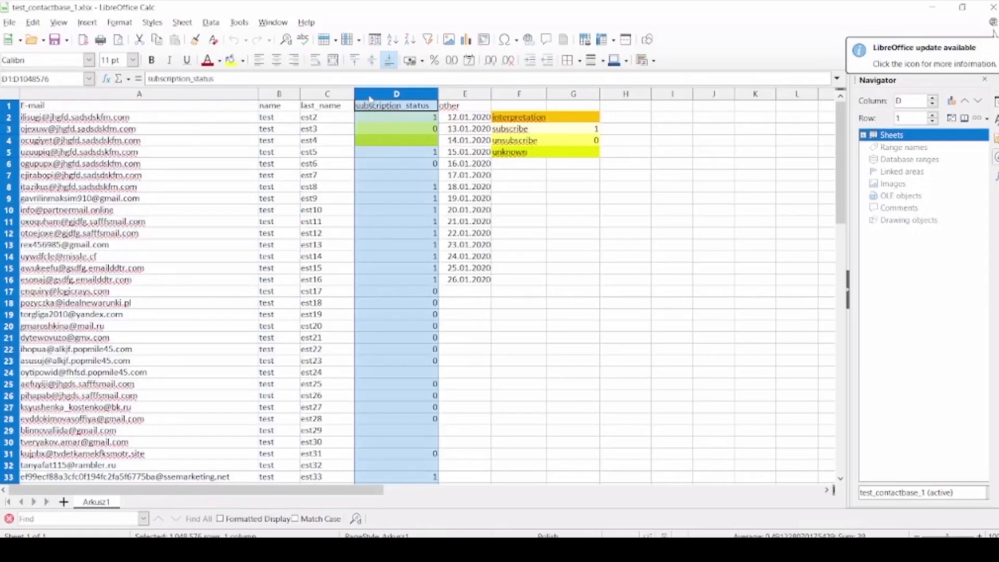
click(472, 96)
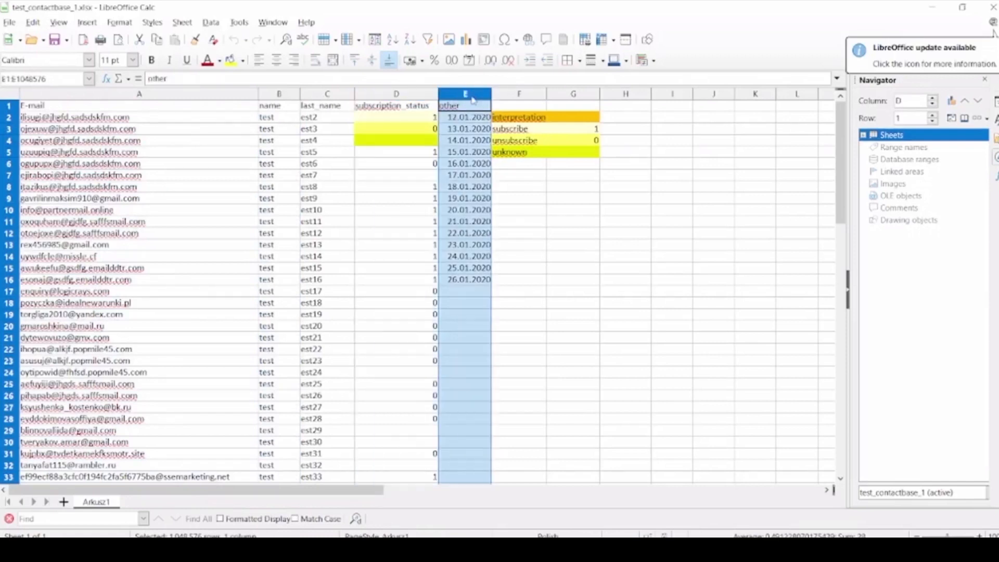
click(523, 290)
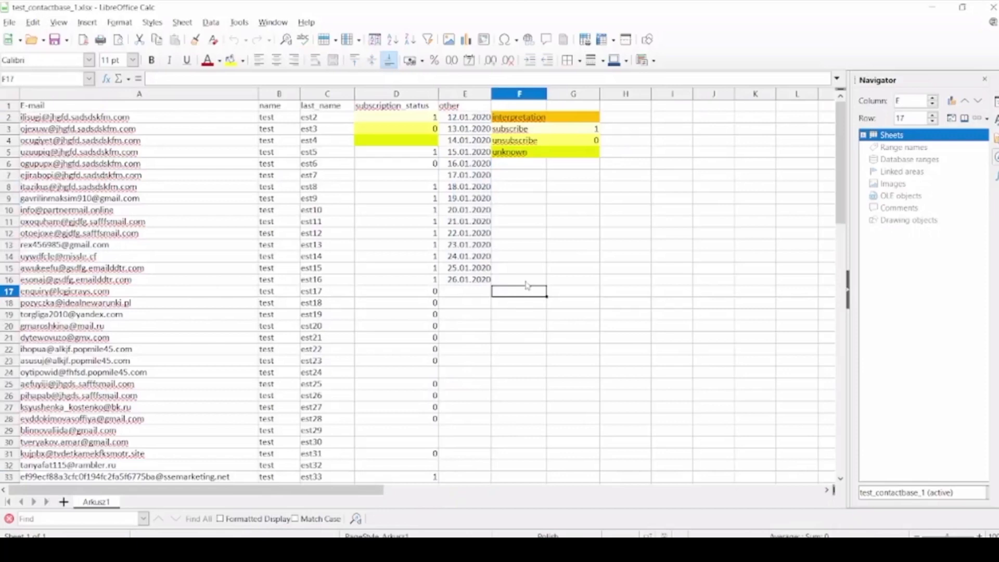
click(543, 132)
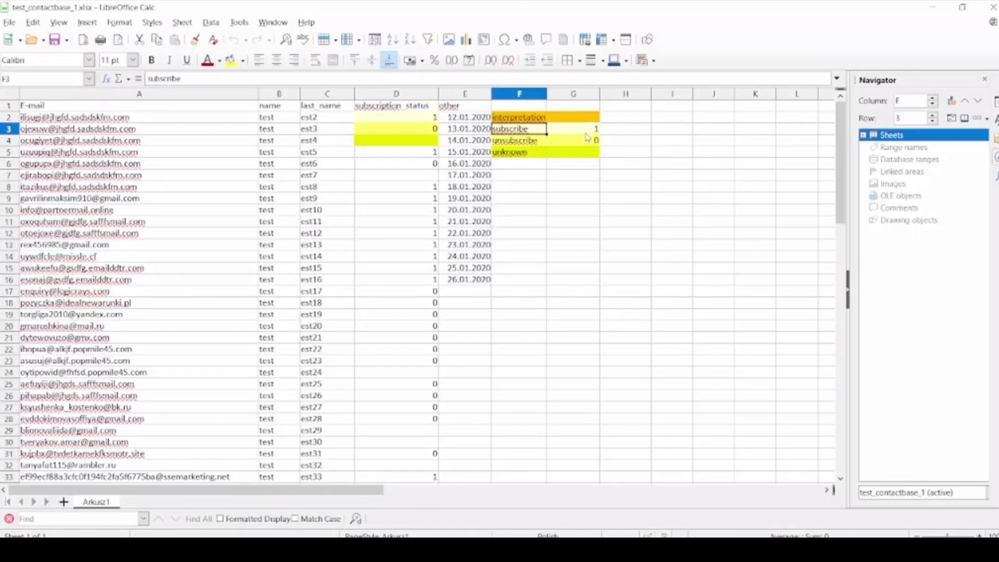
click(533, 157)
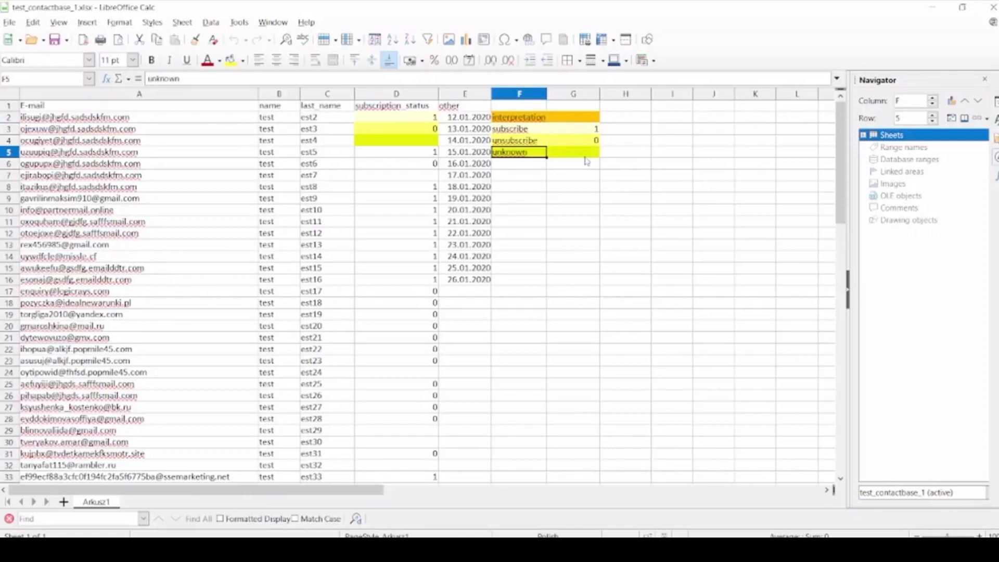
click(544, 144)
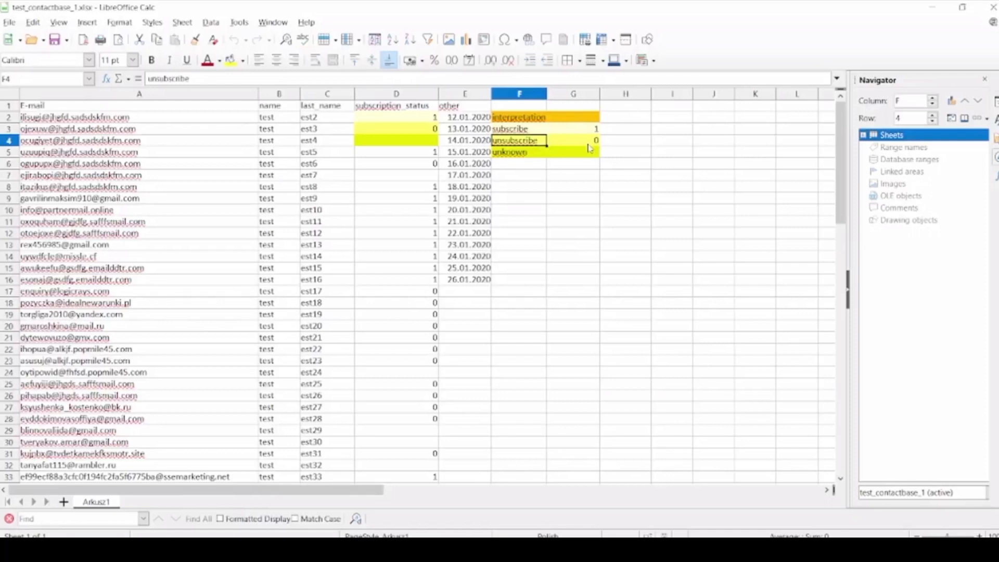
- Check which file formats are available for saving a copy of the test_contactbase_1 spreadsheet
click(67, 40)
click(78, 58)
click(291, 261)
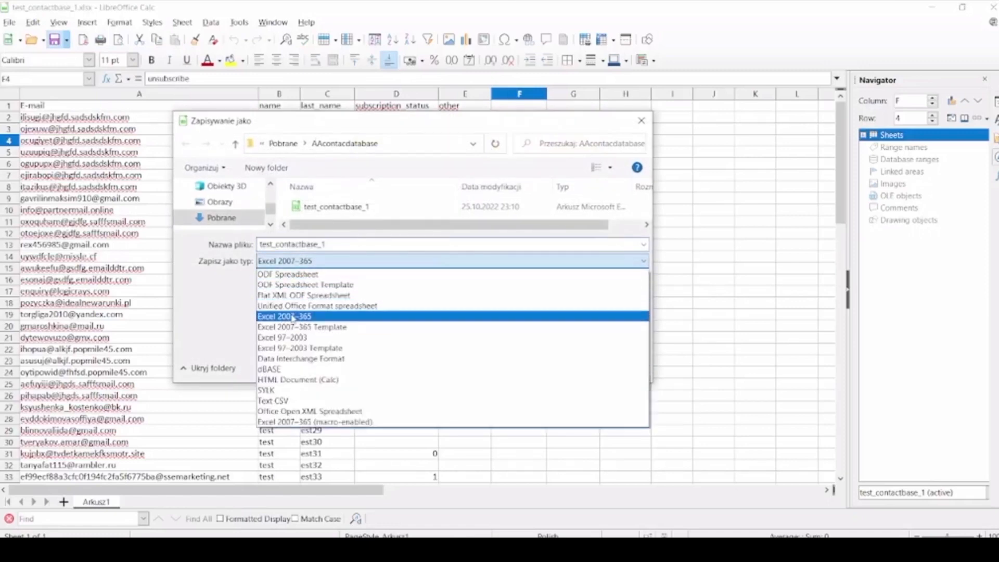
click(525, 458)
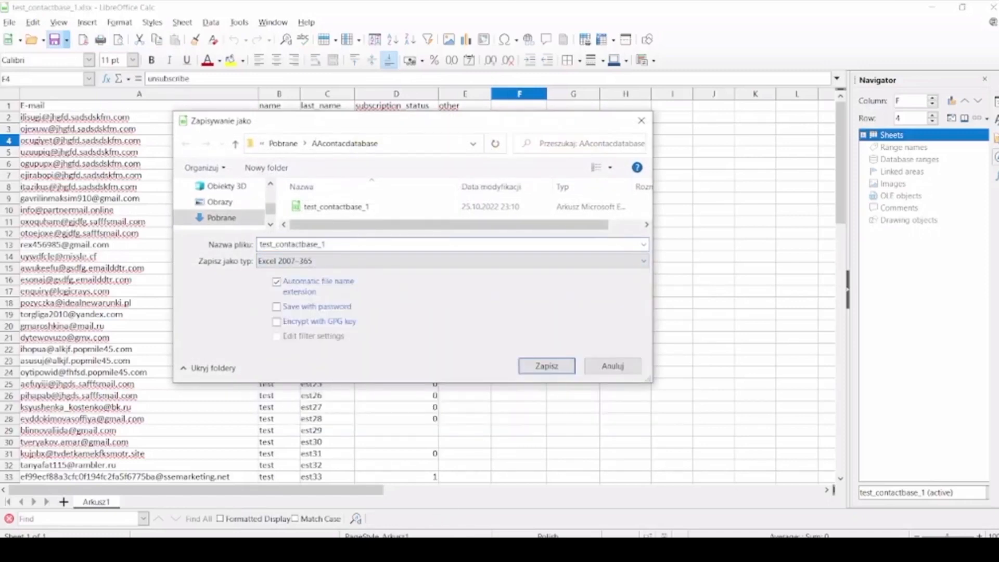
- Switch to edrone in the browser and start a new customer database import from the settings
mouse_move(333, 550)
click(394, 506)
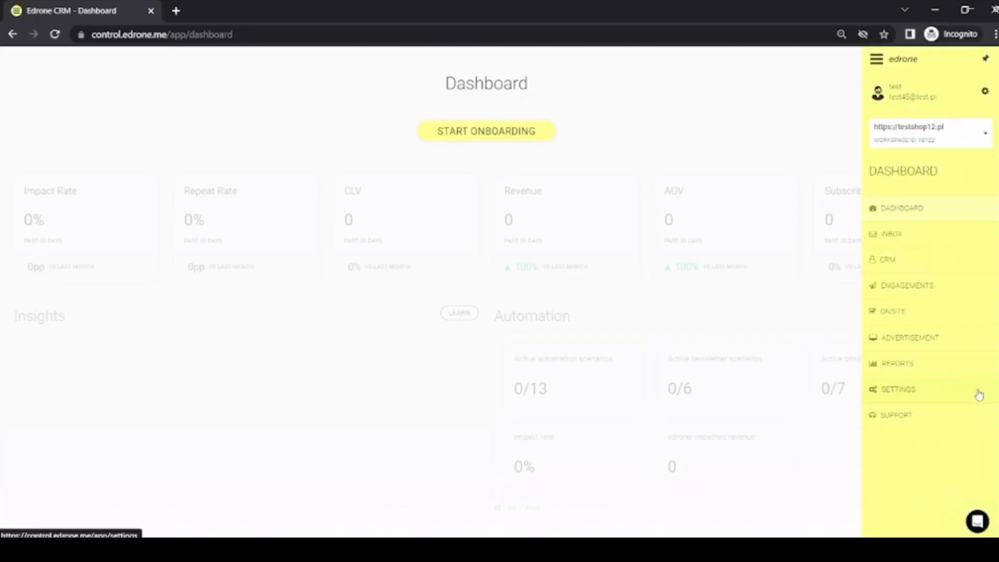
click(979, 395)
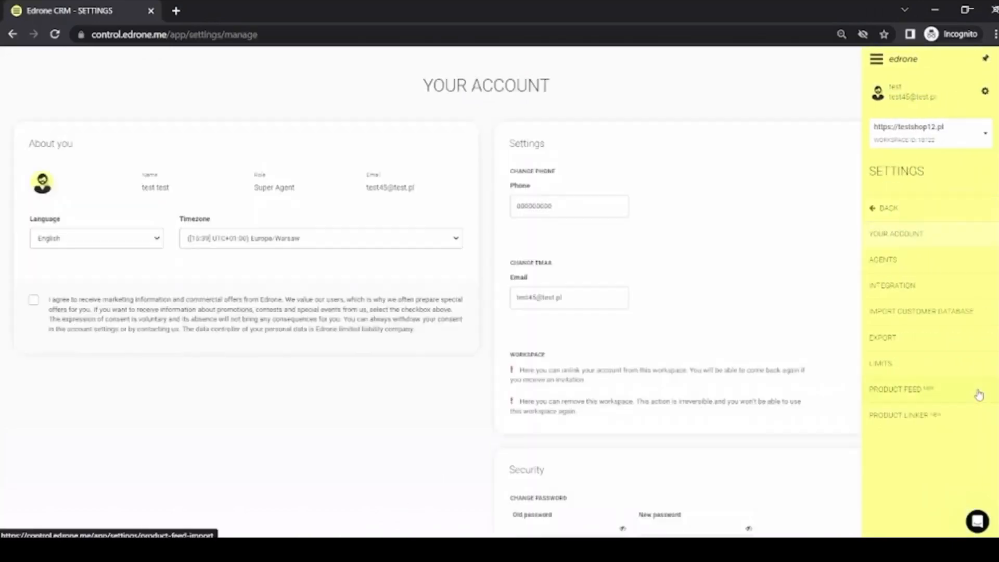
click(975, 320)
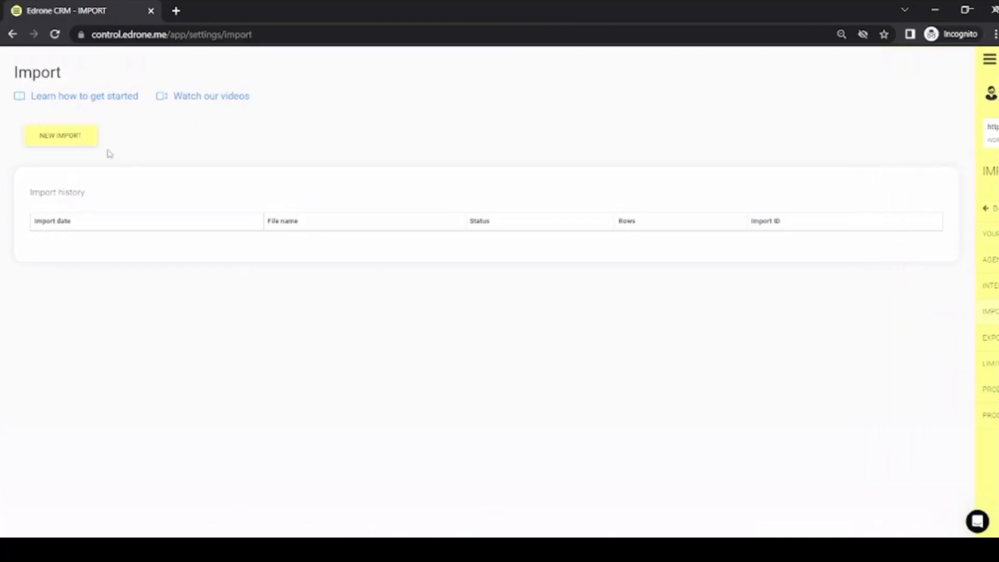
click(91, 142)
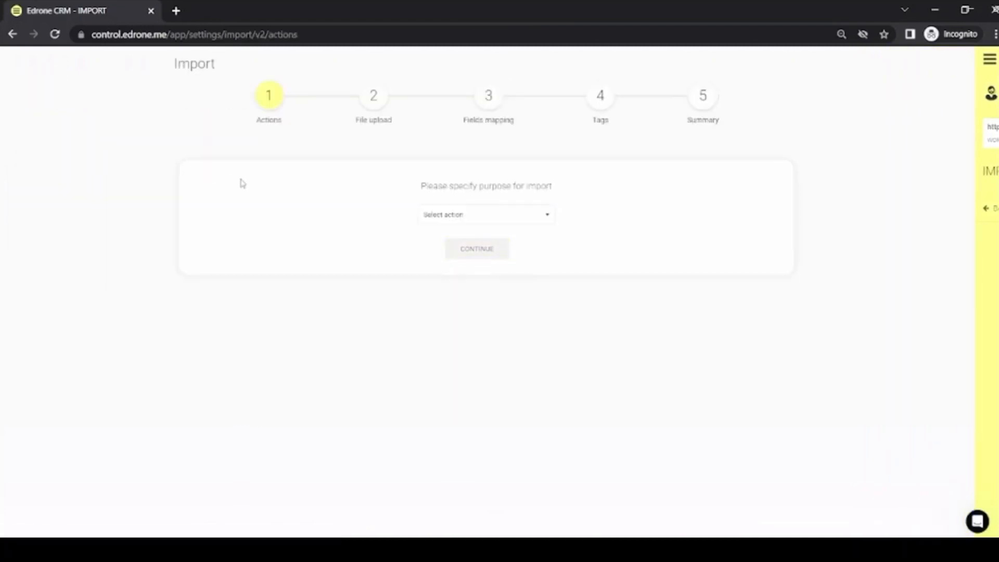
- Set the import purpose to Add new users, keep Overwrite for duplicated records, and proceed to the file upload
click(507, 216)
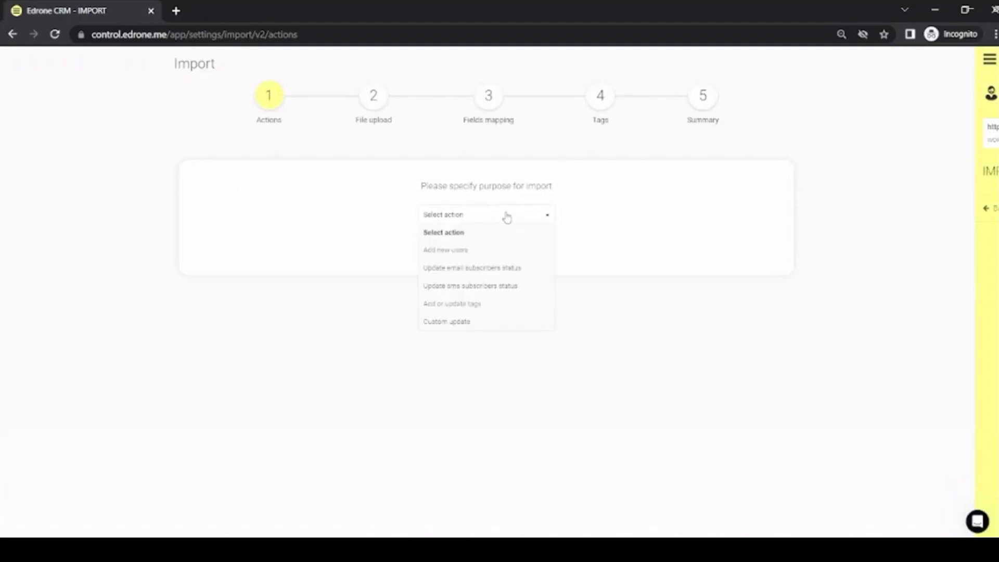
click(520, 258)
click(362, 306)
click(438, 355)
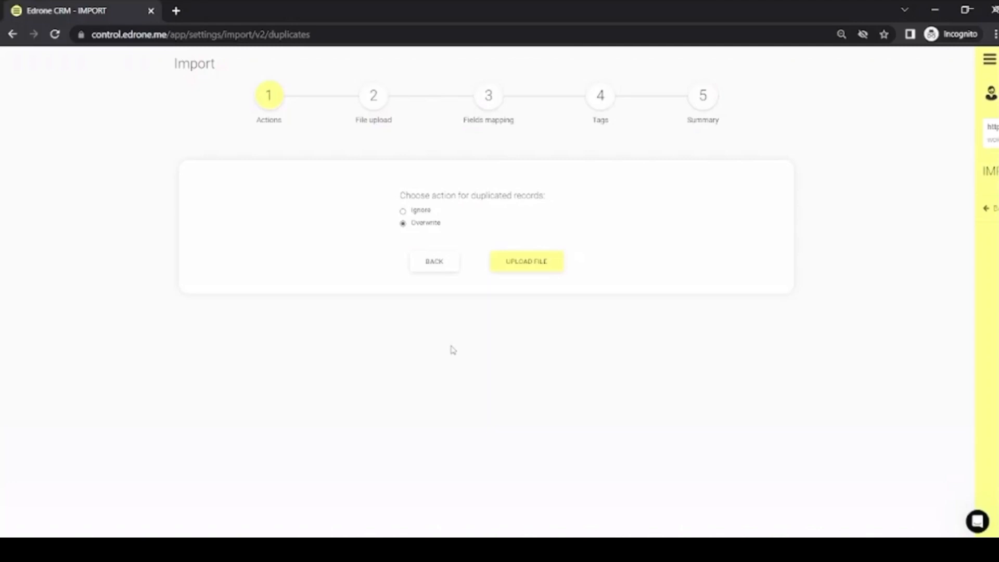
click(531, 270)
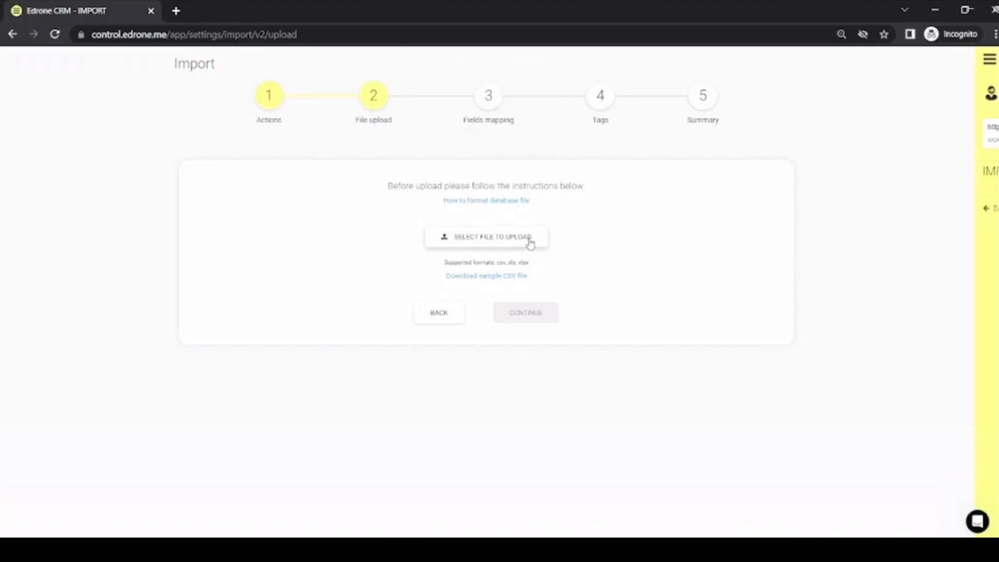
- Upload the test_contactbase_1 file from the AAcontacdatabase folder for the import
click(530, 243)
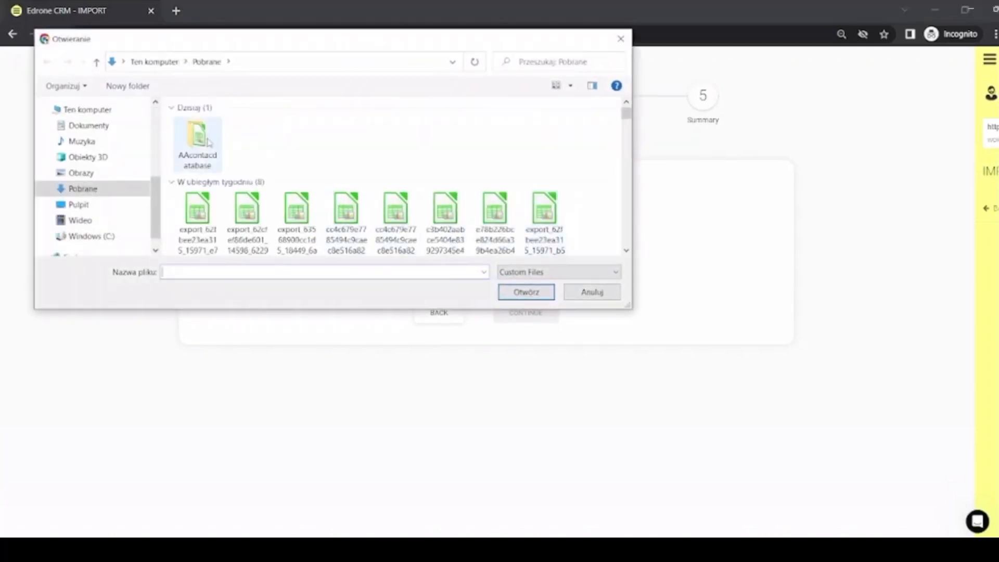
double_click(209, 140)
click(223, 130)
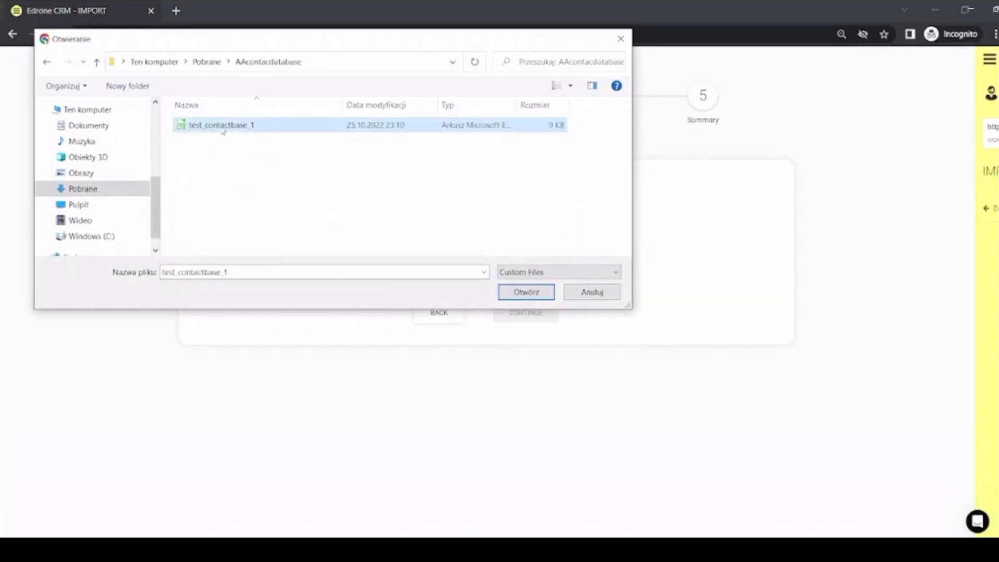
click(521, 295)
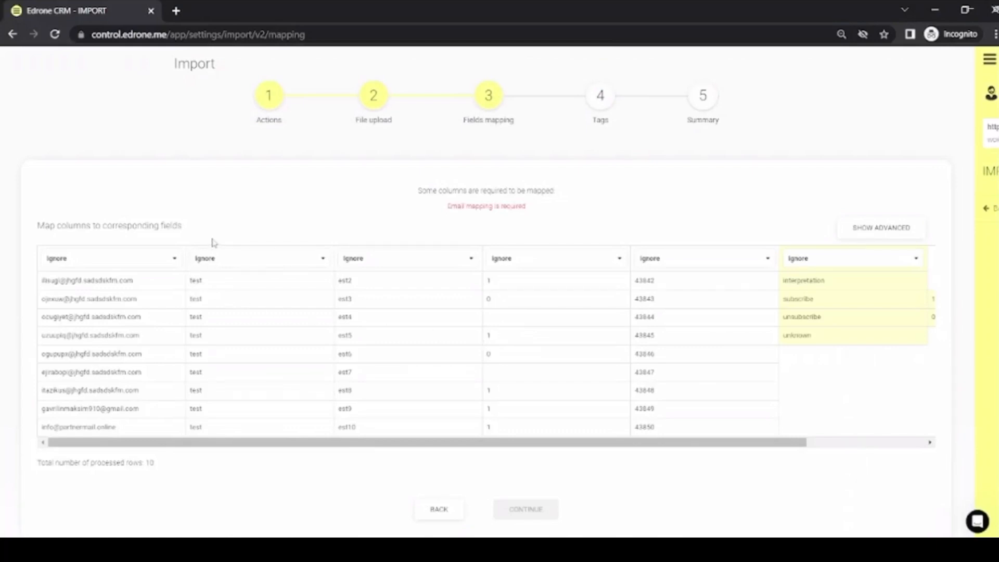
- Map the first four columns to Email, First name, Last name and Email subscription status, and continue to the tags
click(127, 260)
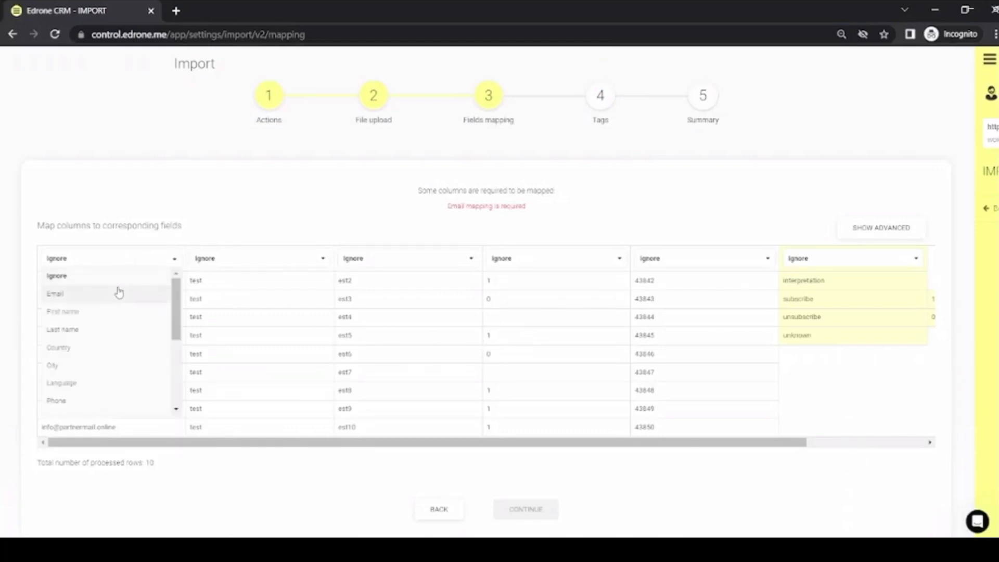
click(119, 293)
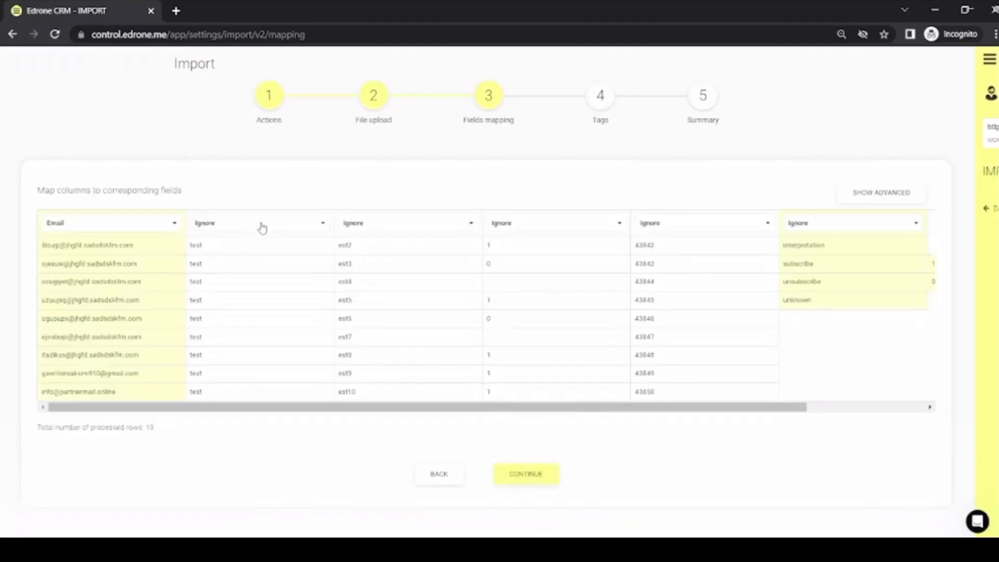
click(260, 223)
click(251, 262)
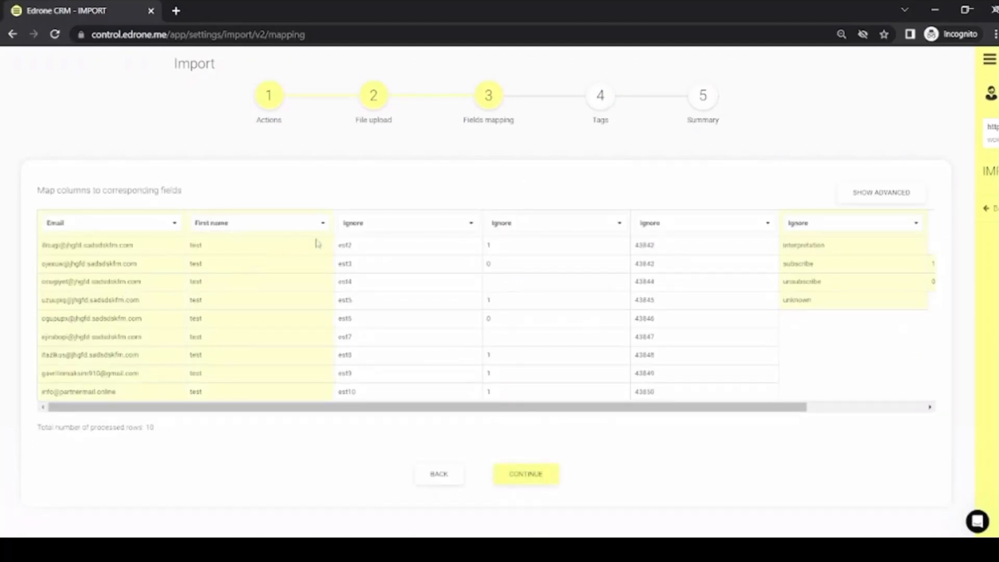
click(388, 224)
click(385, 258)
click(545, 232)
scroll(549, 313, down, 3)
click(550, 338)
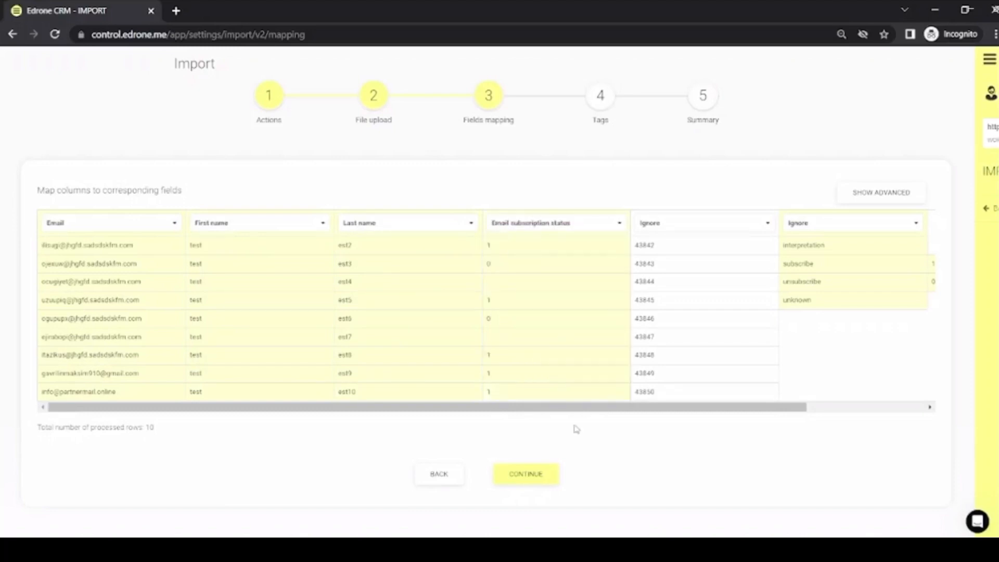
click(551, 483)
- Add a tag named "new" for the imported customers
click(318, 240)
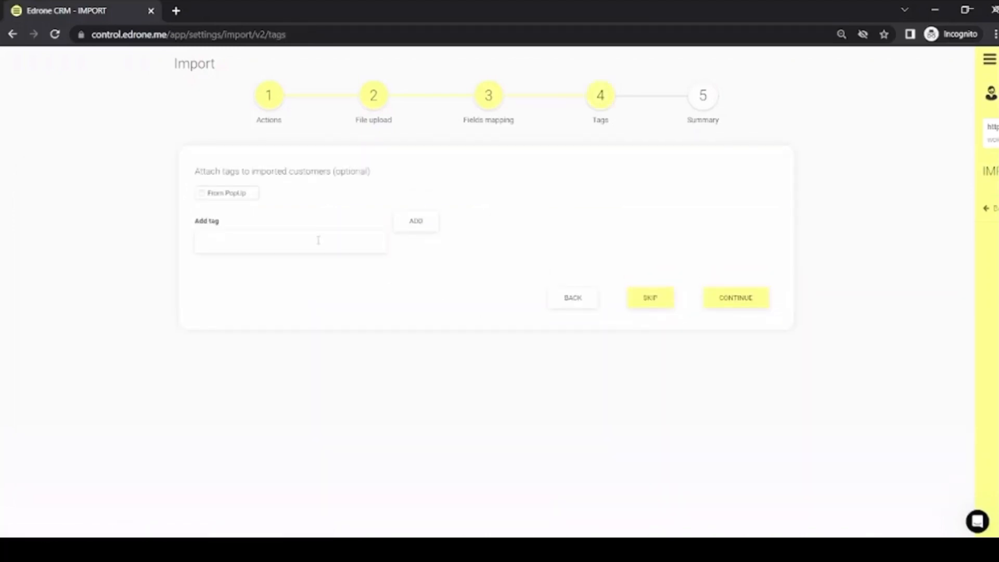
text(new)
click(435, 222)
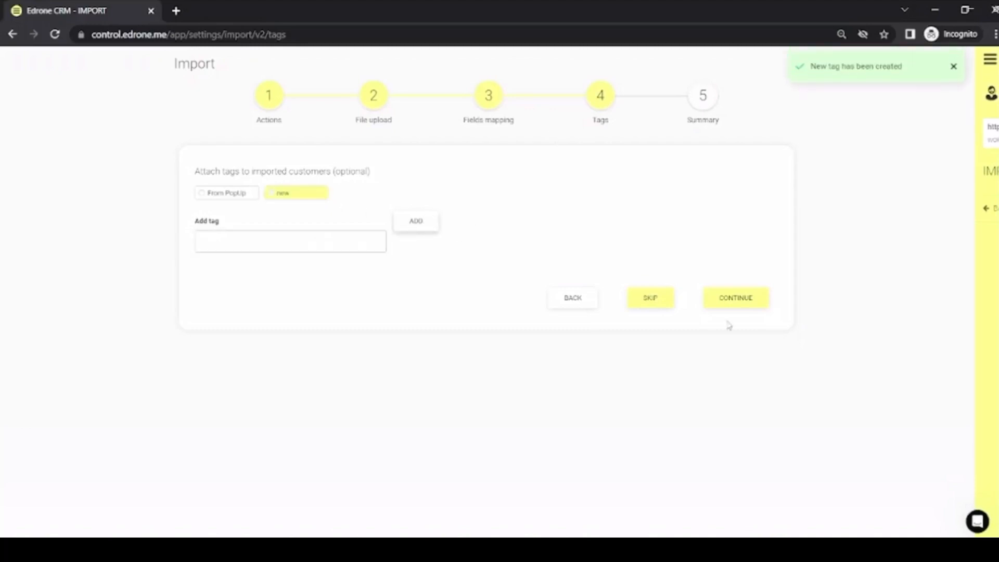
- Run the customer import with the "new" tag attached and open its summary
click(752, 301)
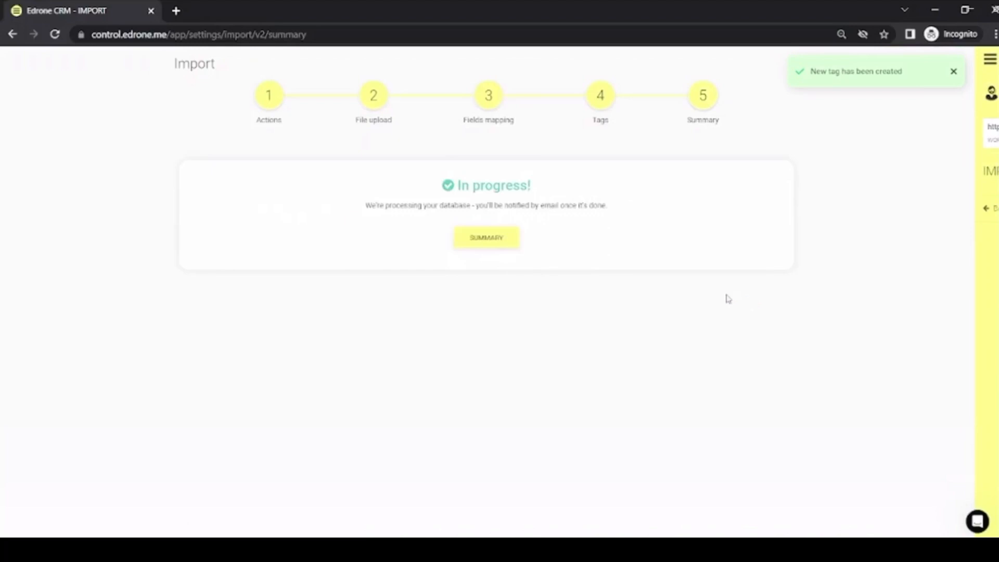
click(486, 238)
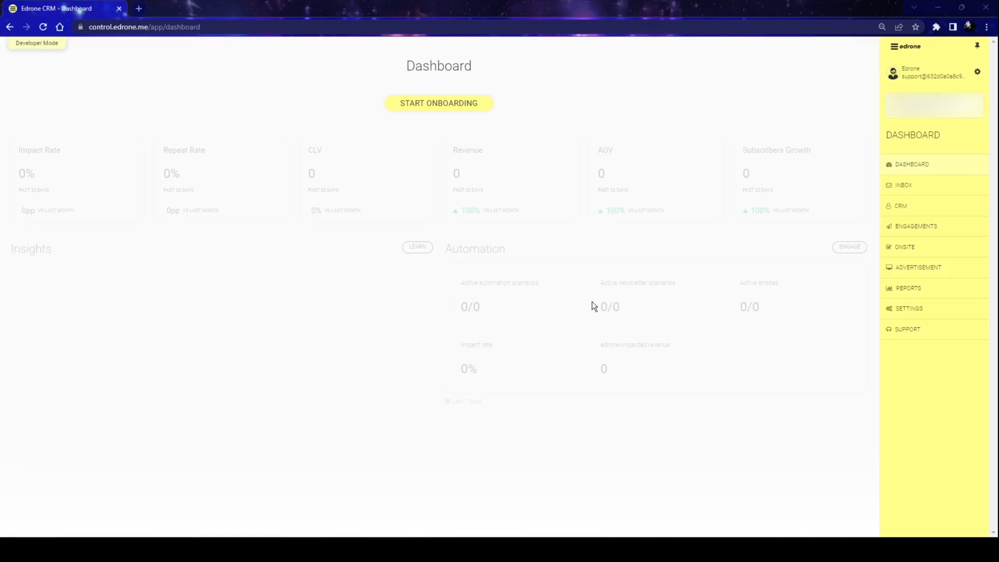
- Open the Integration settings and examine the available shop platforms and the WooCommerce plugin installation instructions
click(912, 309)
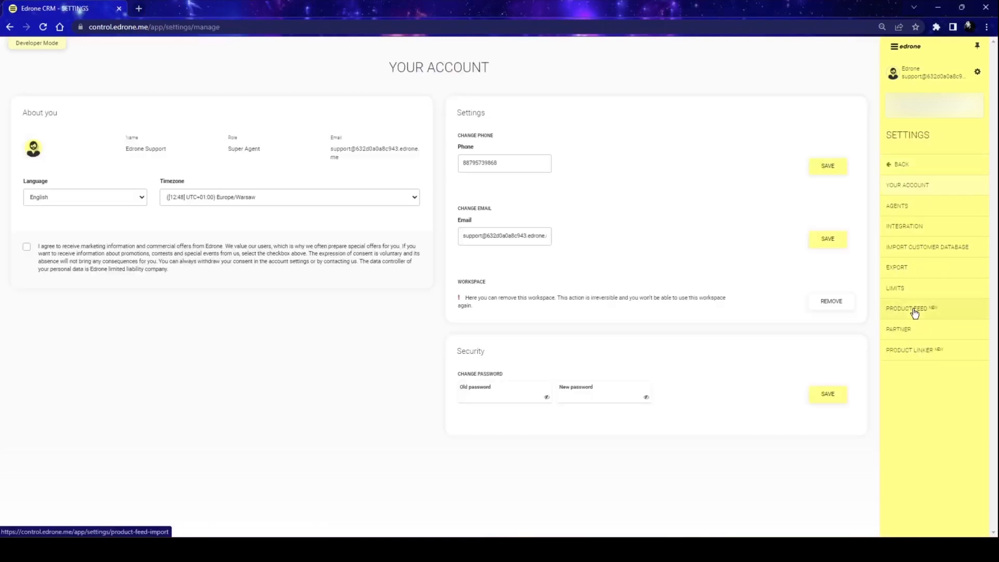
click(910, 231)
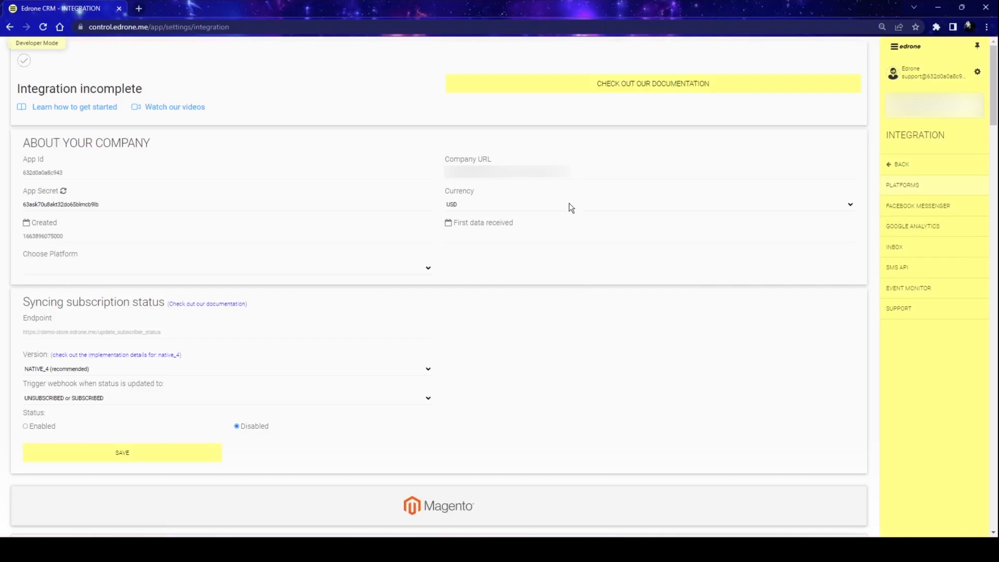
scroll(571, 208, down, 7)
scroll(525, 276, down, 5)
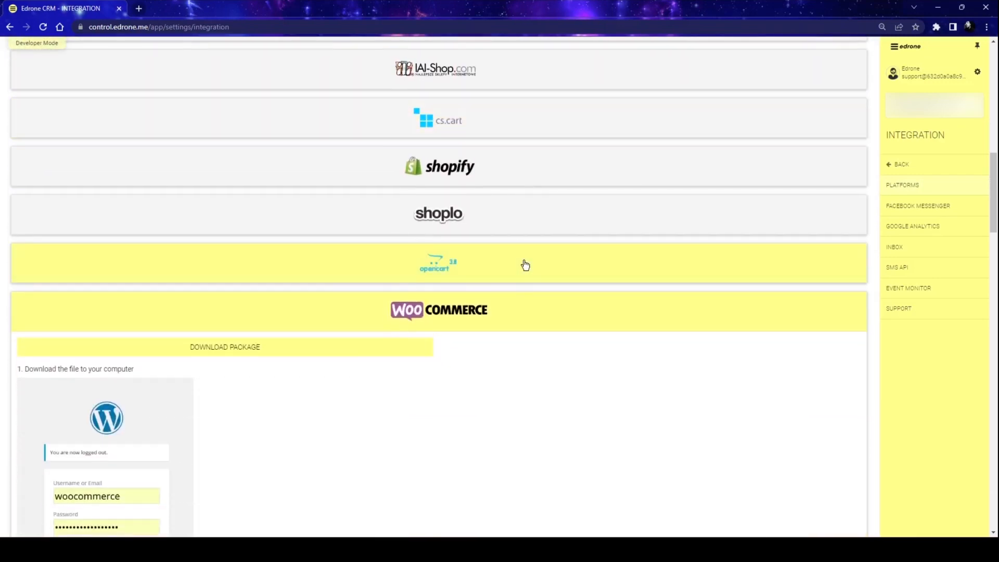
scroll(525, 265, down, 5)
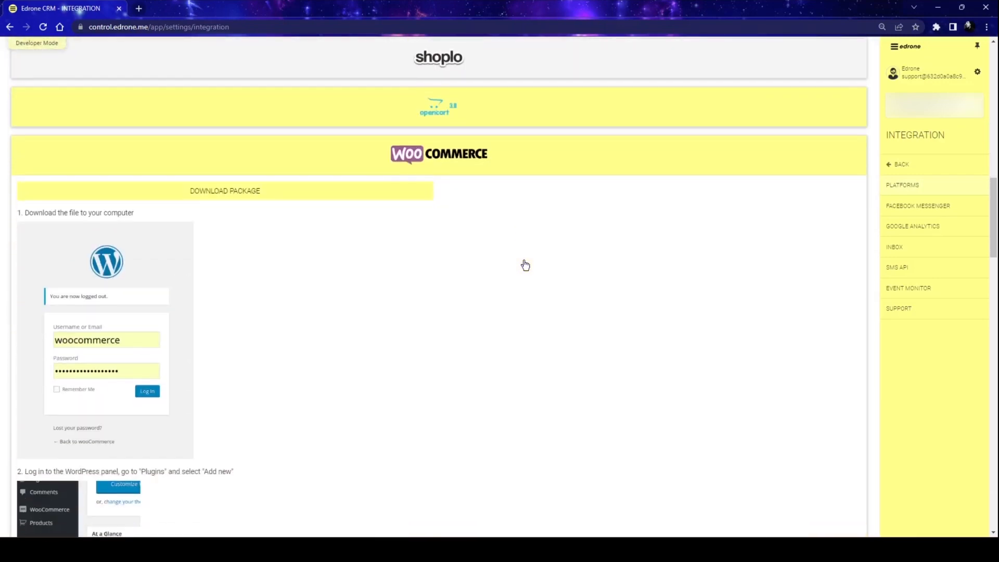
scroll(525, 266, down, 1)
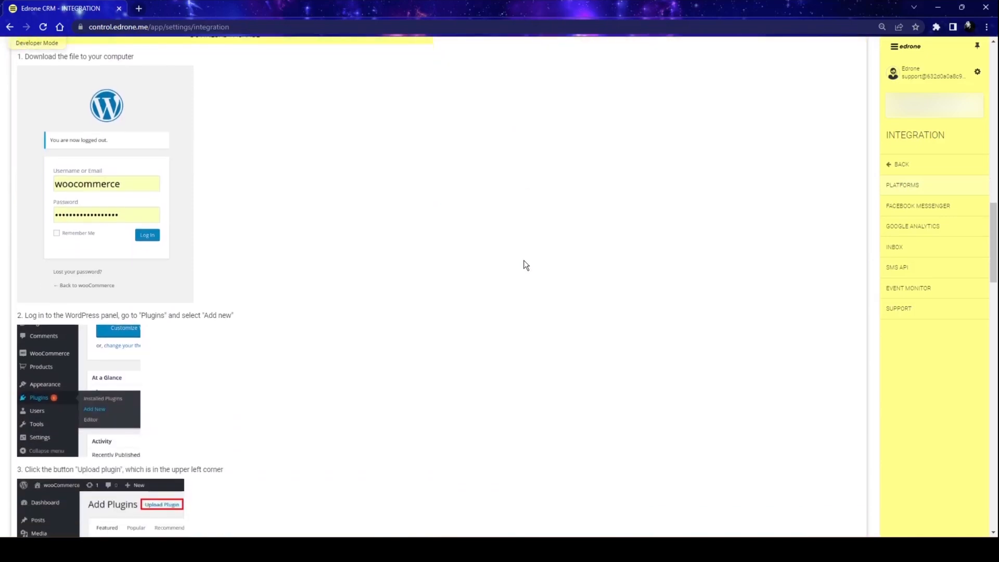
scroll(526, 266, down, 3)
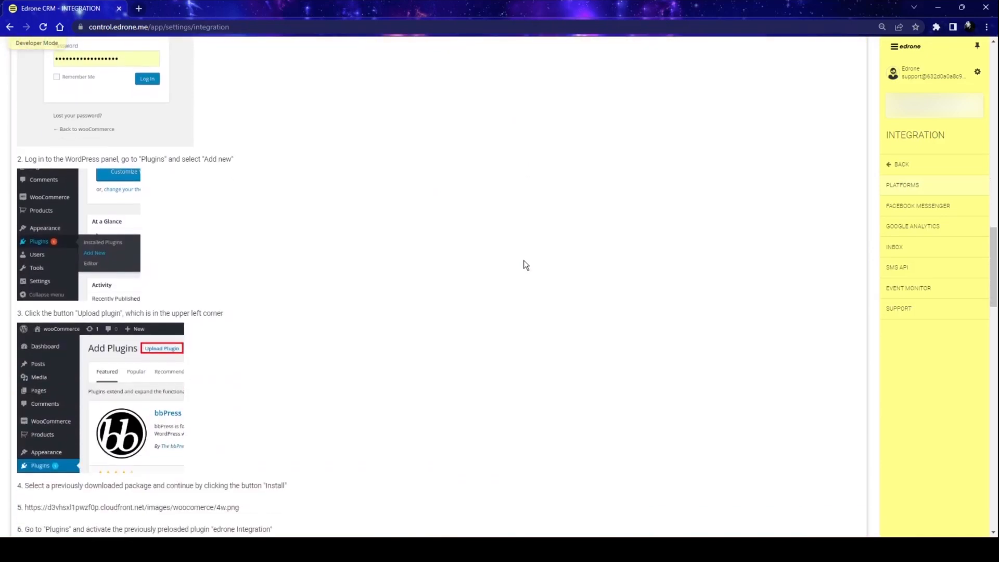
scroll(525, 265, up, 13)
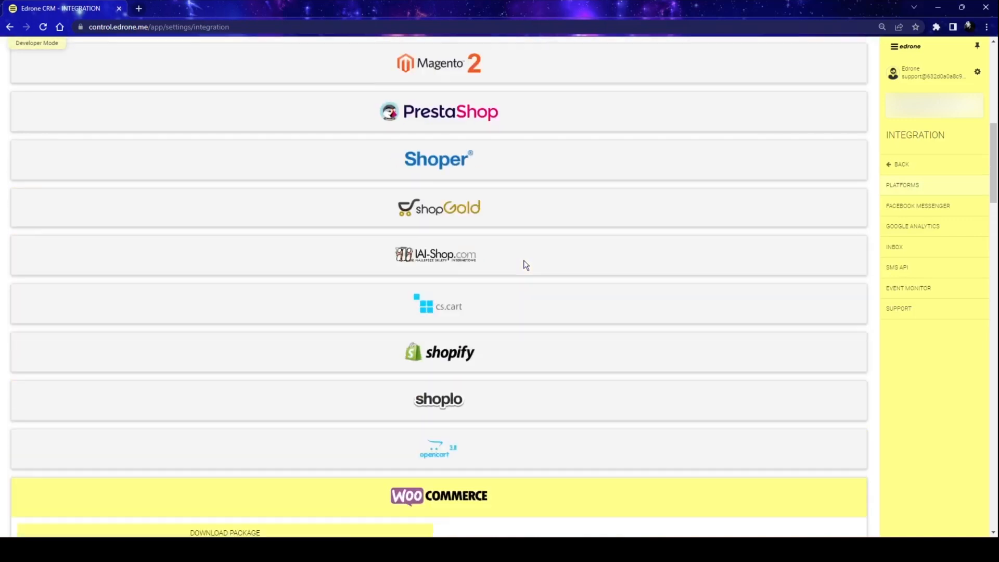
scroll(526, 265, up, 9)
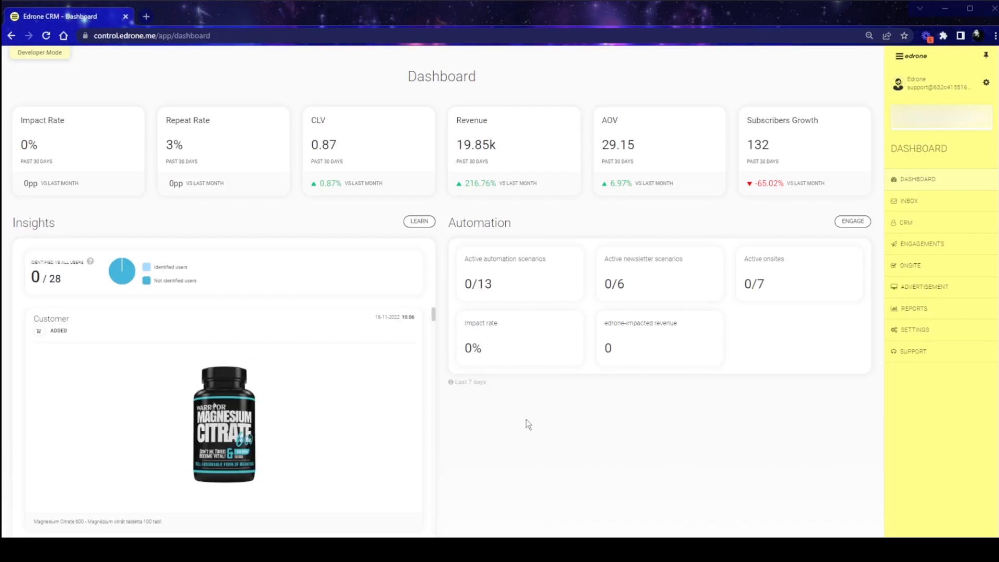
- Open the Recover Abandoned Carts scenario from the engagements and review its example customer timeline
click(941, 246)
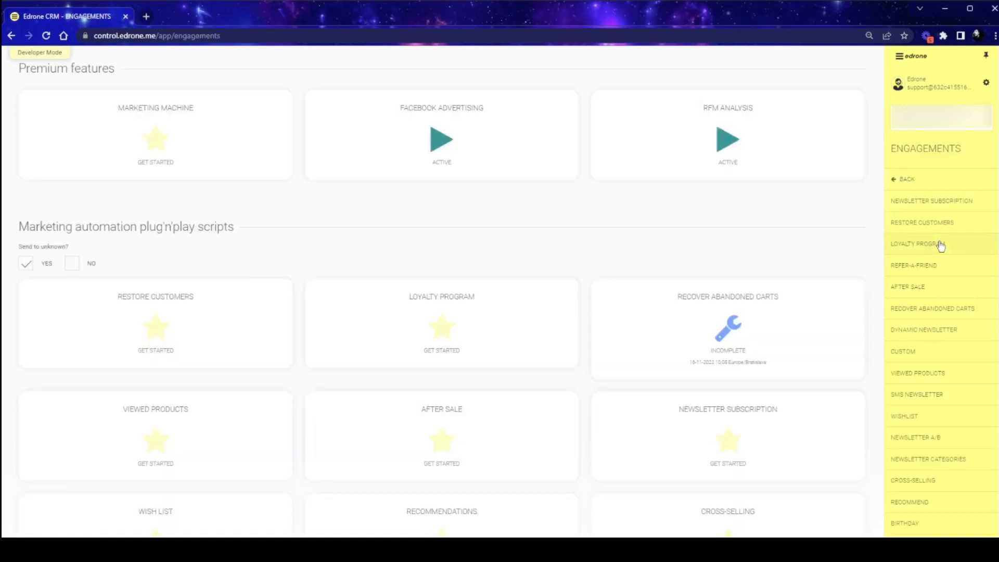
scroll(806, 261, down, 2)
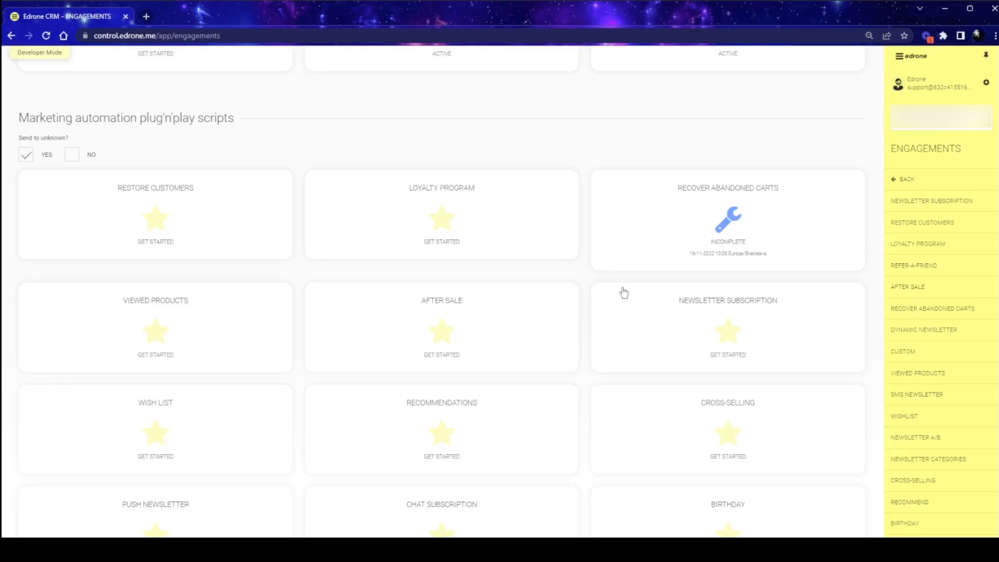
click(732, 237)
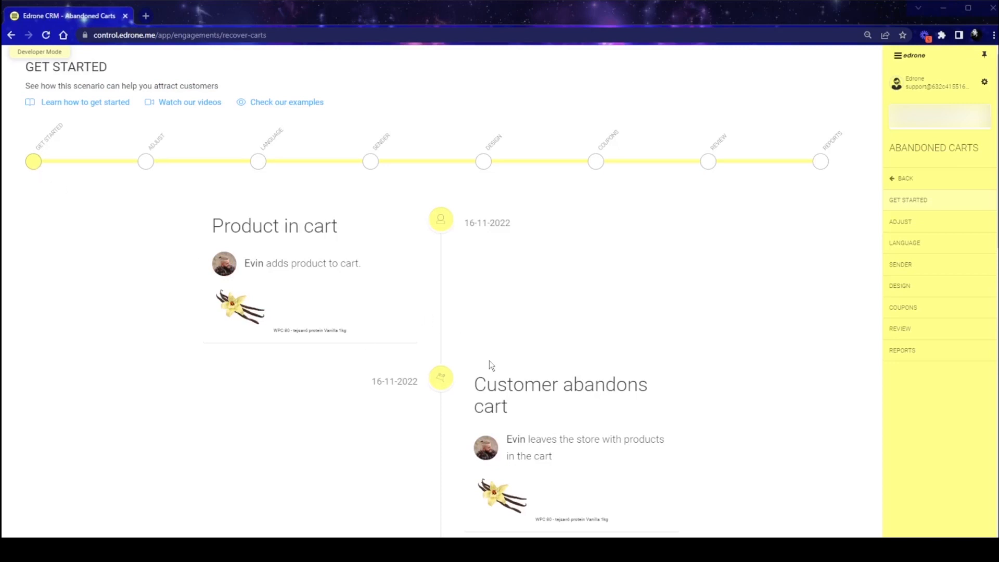
scroll(547, 350, down, 4)
scroll(551, 351, down, 3)
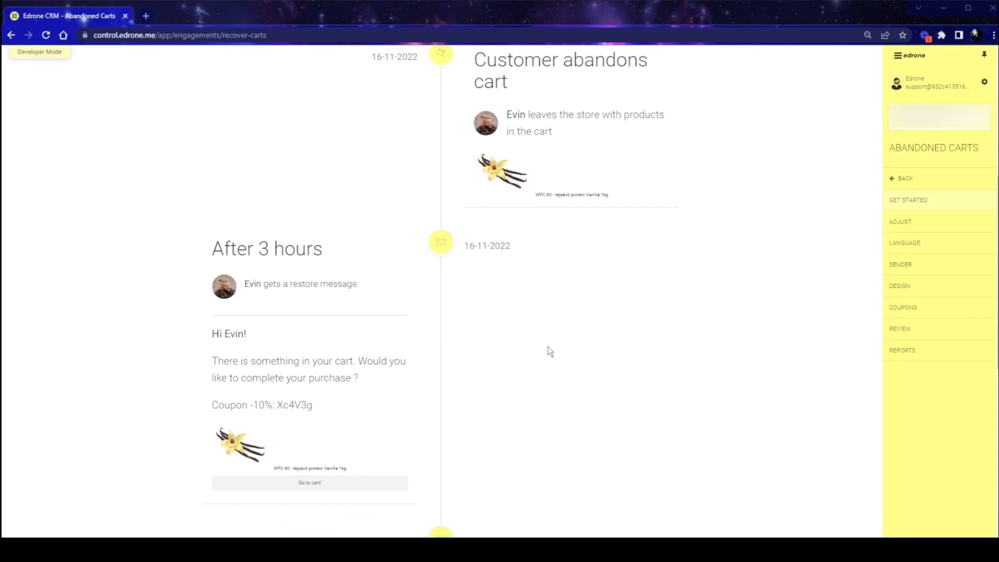
scroll(550, 351, up, 6)
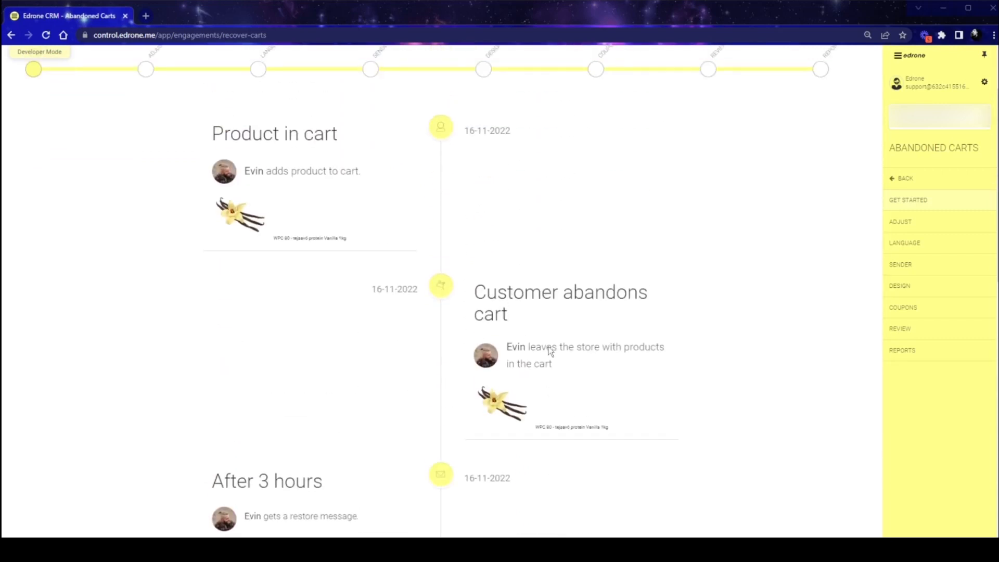
scroll(550, 352, up, 1)
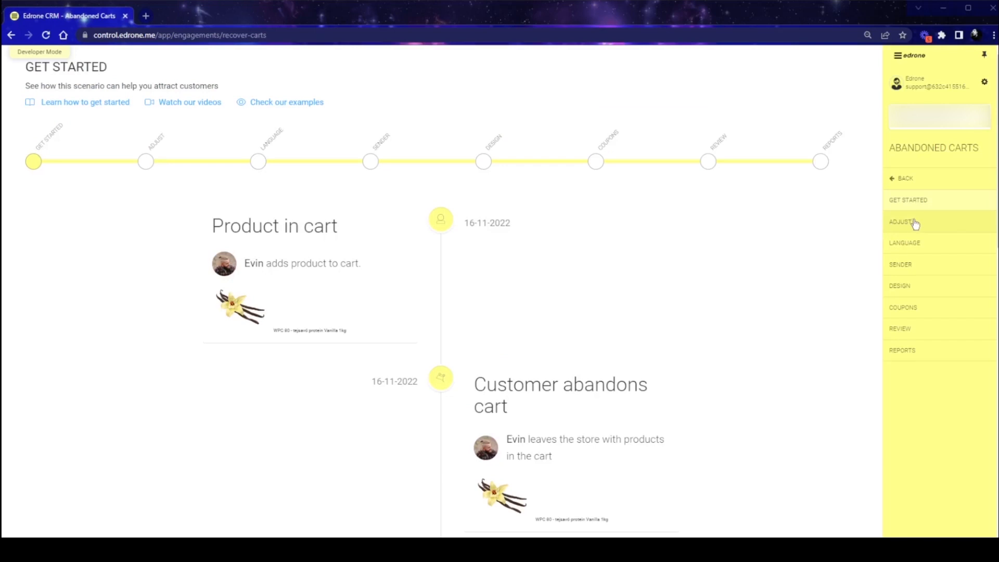
- In the scenario's Adjust settings, view the number-of-messages options and toggle the "Send not more often than" limit off and on
click(889, 229)
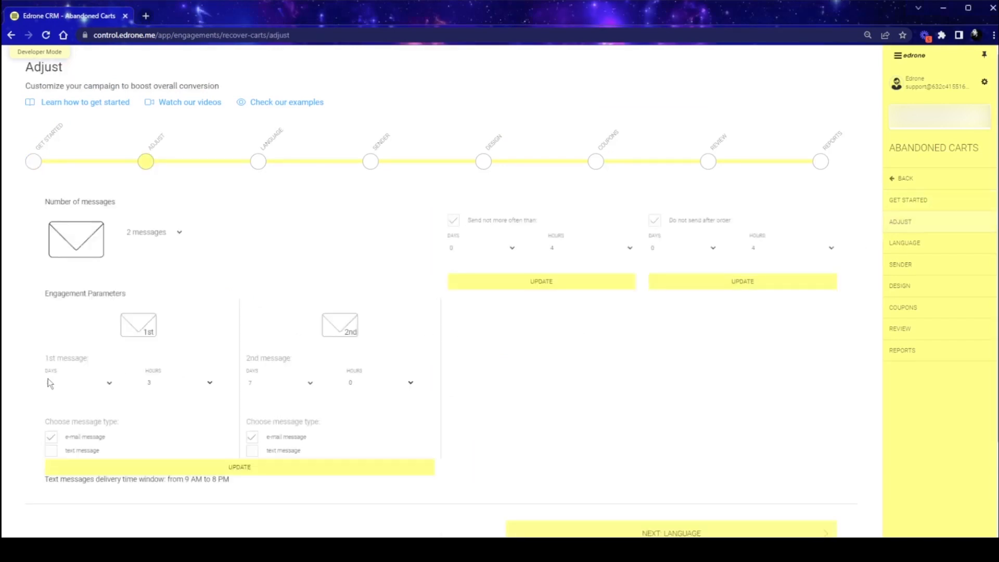
click(172, 235)
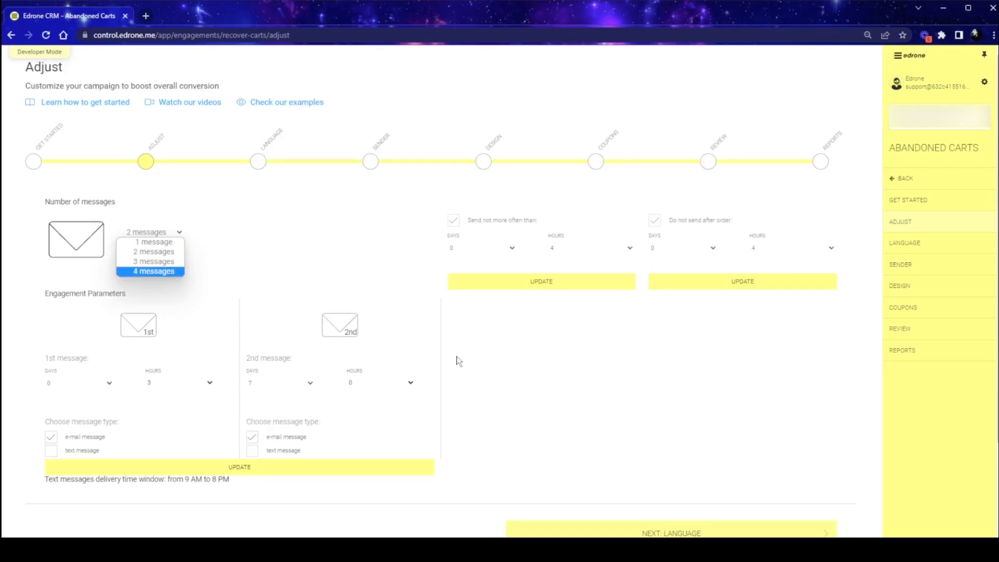
click(454, 222)
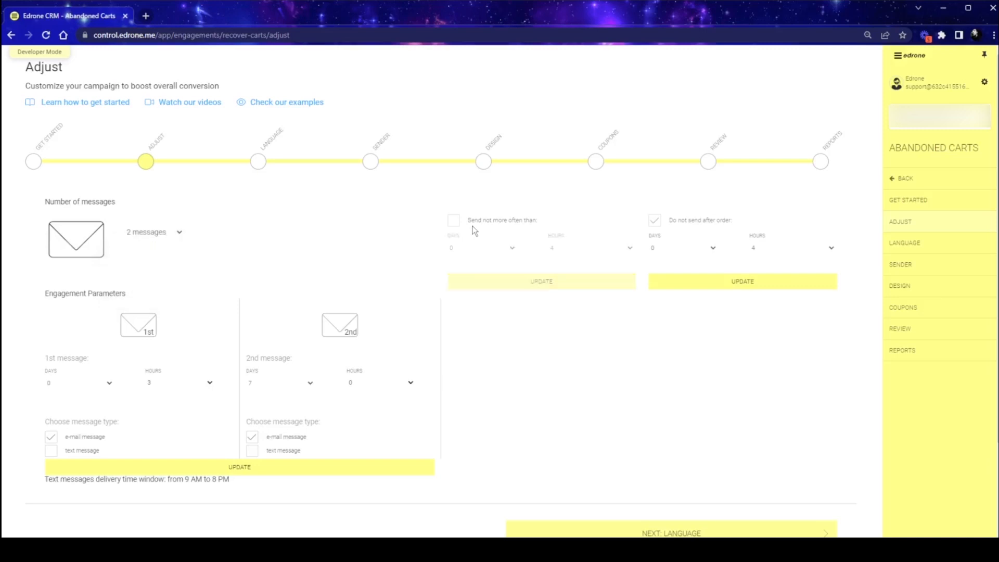
click(455, 223)
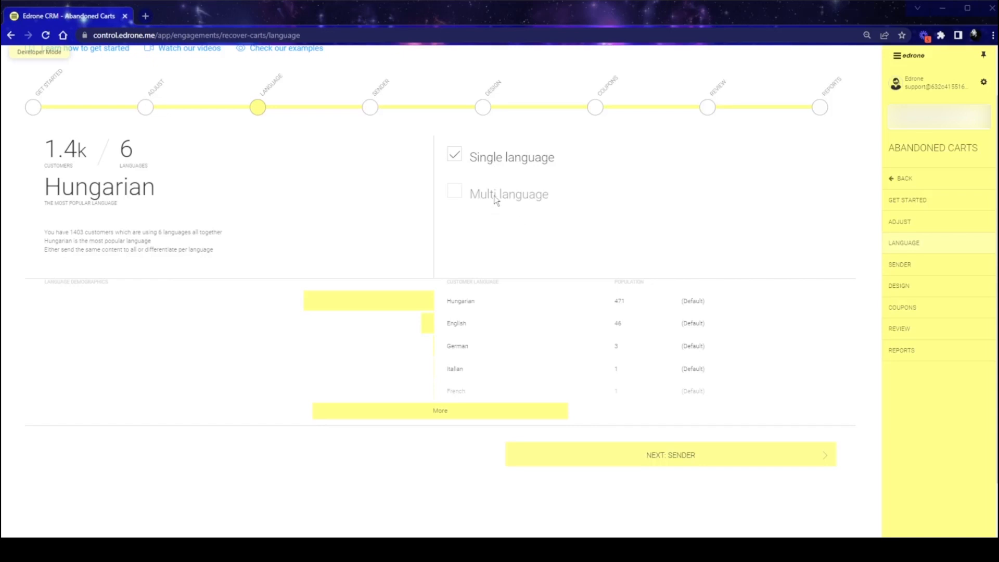
- Switch the abandoned carts scenario from Single language to Multi language and confirm the change
click(451, 193)
click(556, 106)
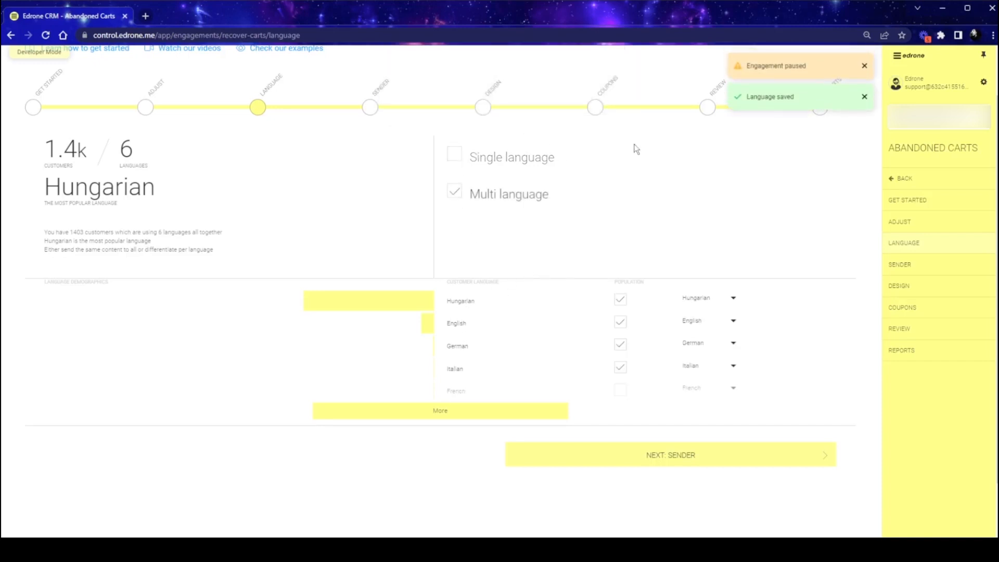
- Open the scenario's Sender settings and try to add a new predefined sender with its fields left blank
click(909, 271)
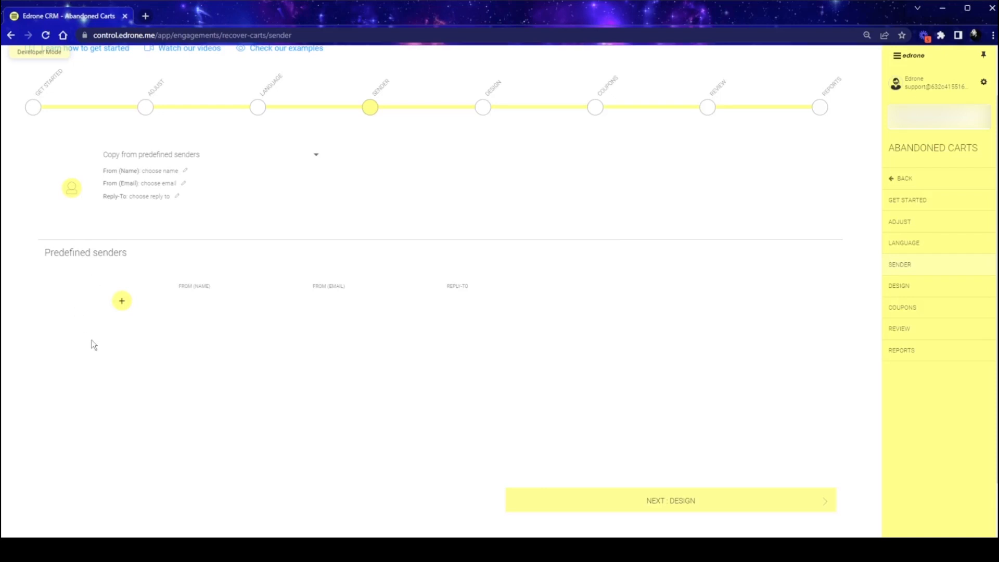
click(123, 303)
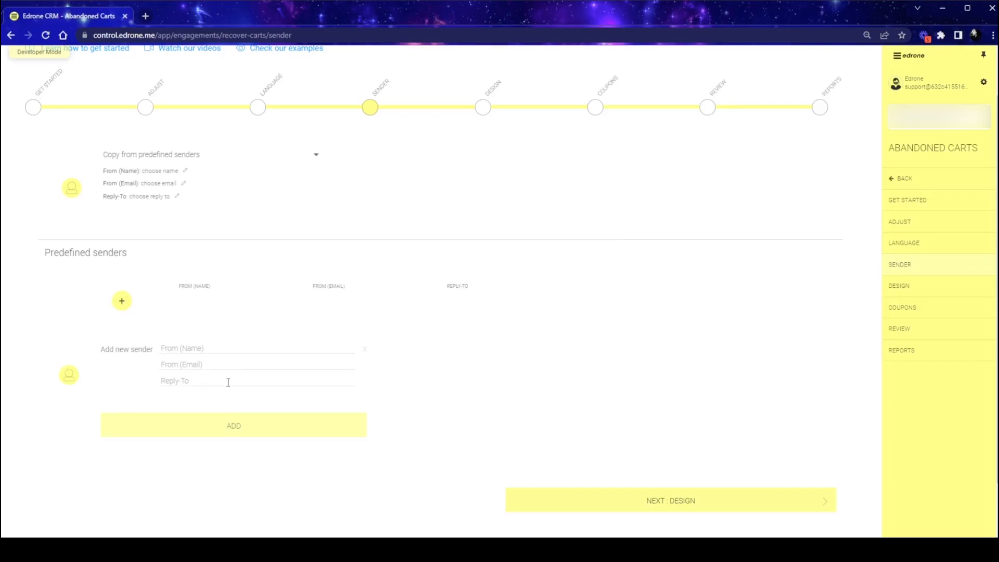
click(231, 426)
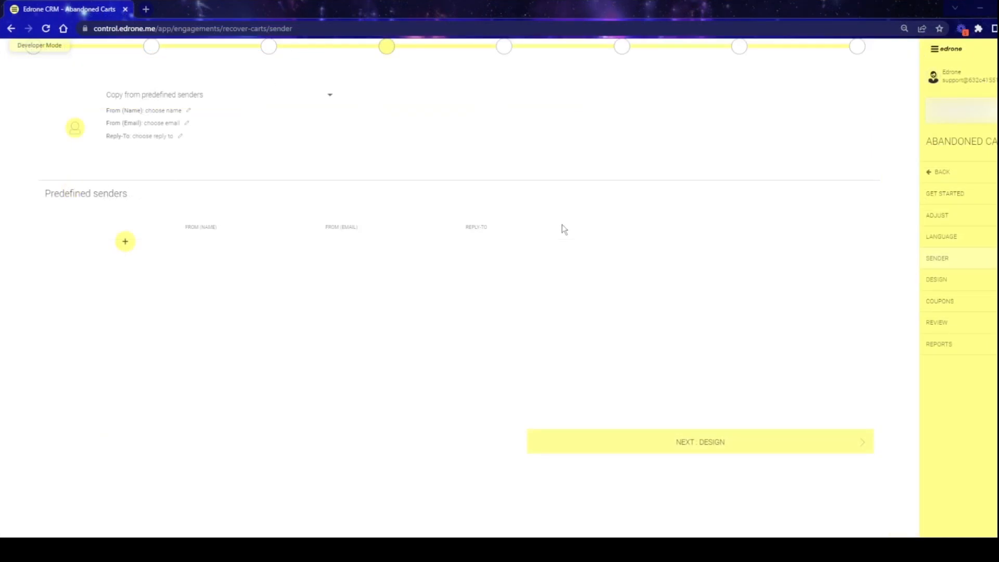
- Open the scenario's Design stage and look through the message type choices and the available email templates
click(935, 281)
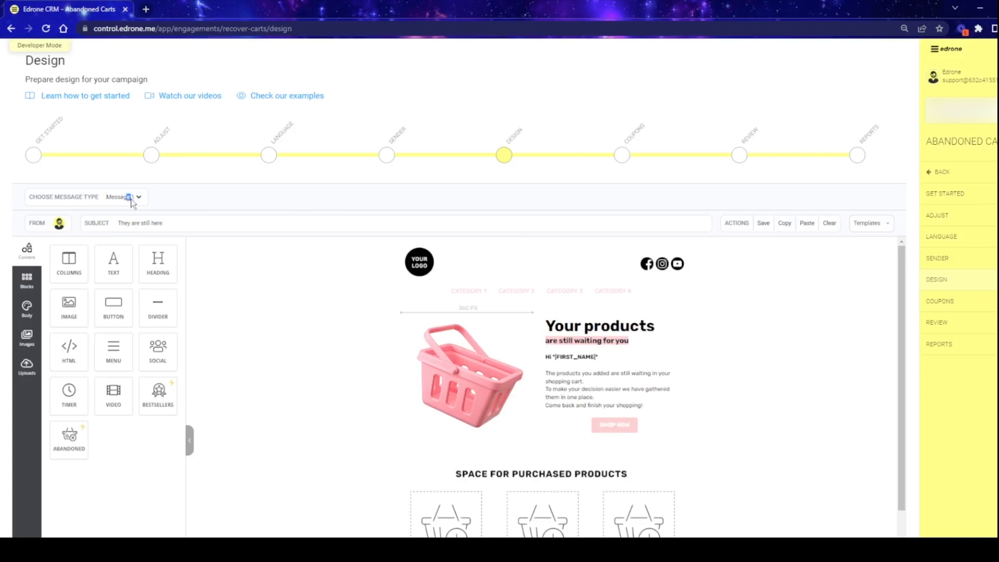
click(138, 198)
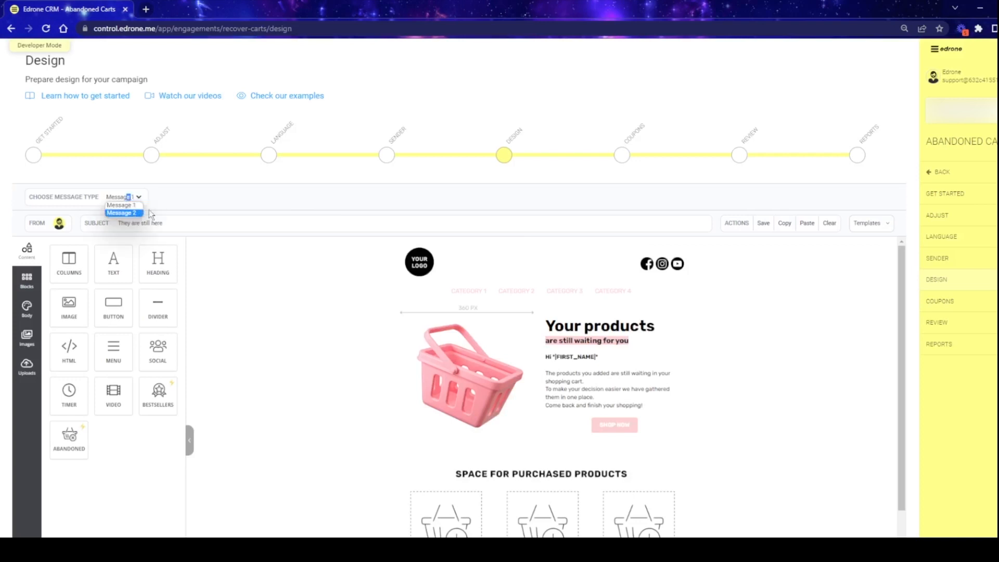
click(317, 208)
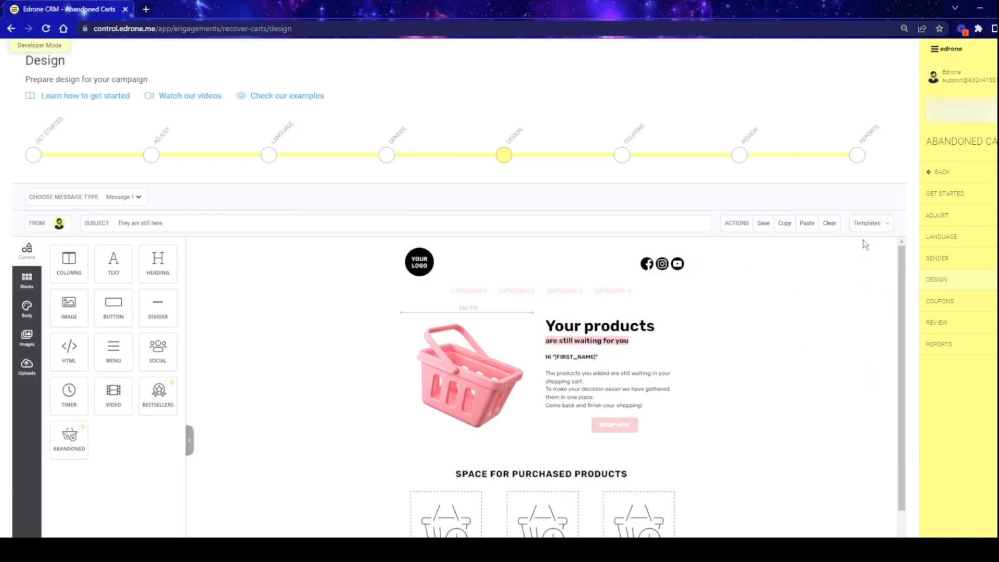
click(880, 225)
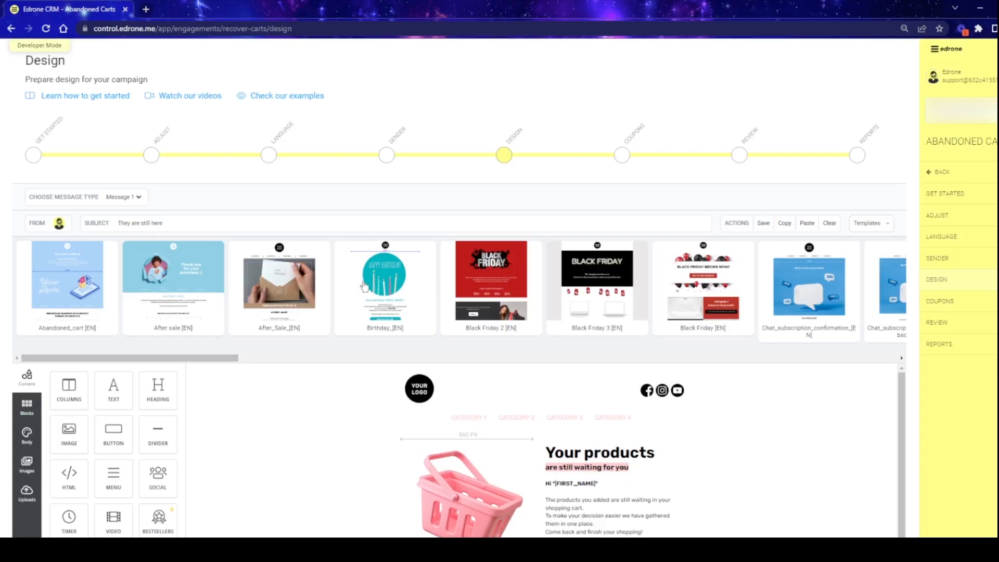
click(882, 226)
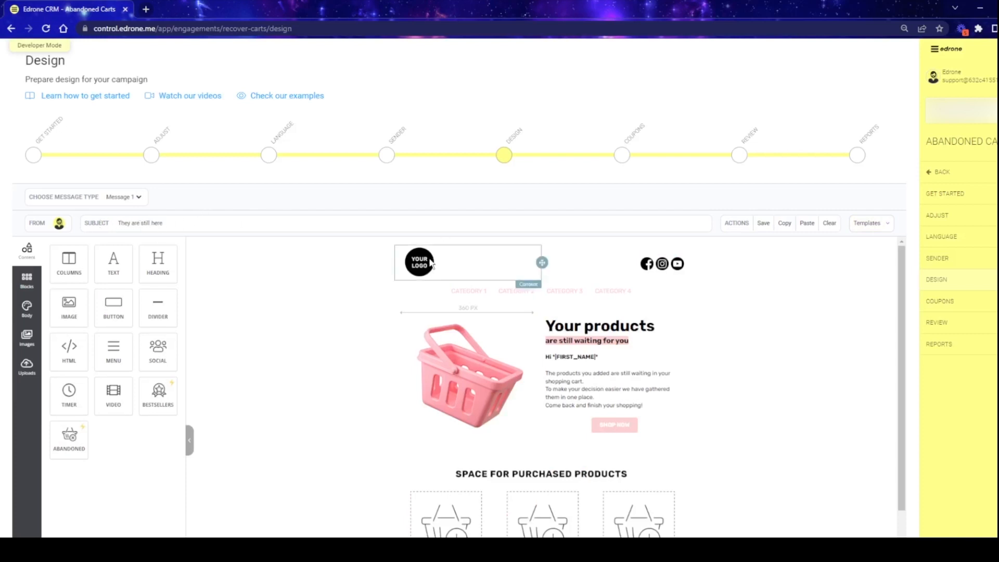
- Examine the content settings of the logo, the social media icons and the basket image in the Message 1 email design
click(431, 265)
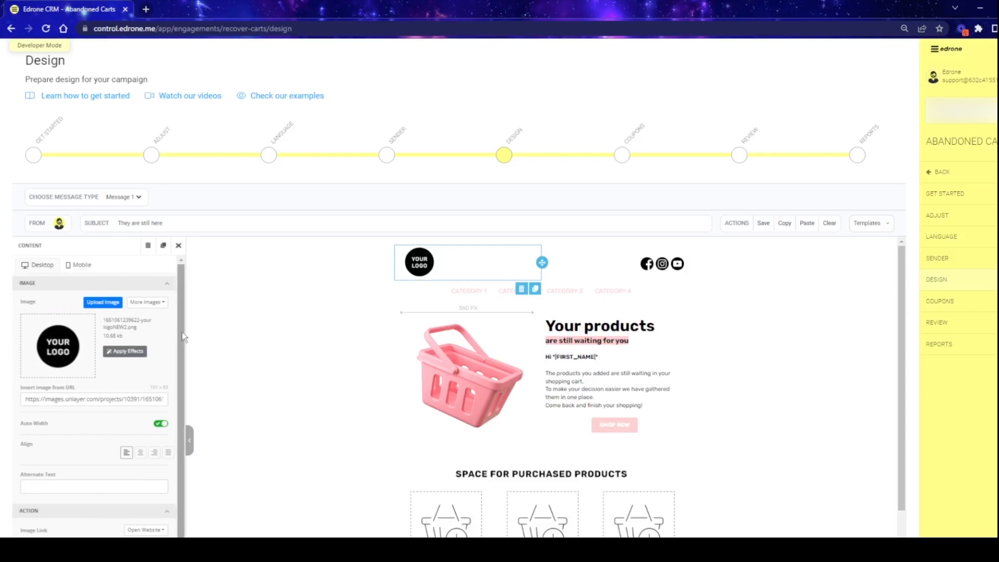
scroll(171, 350, down, 1)
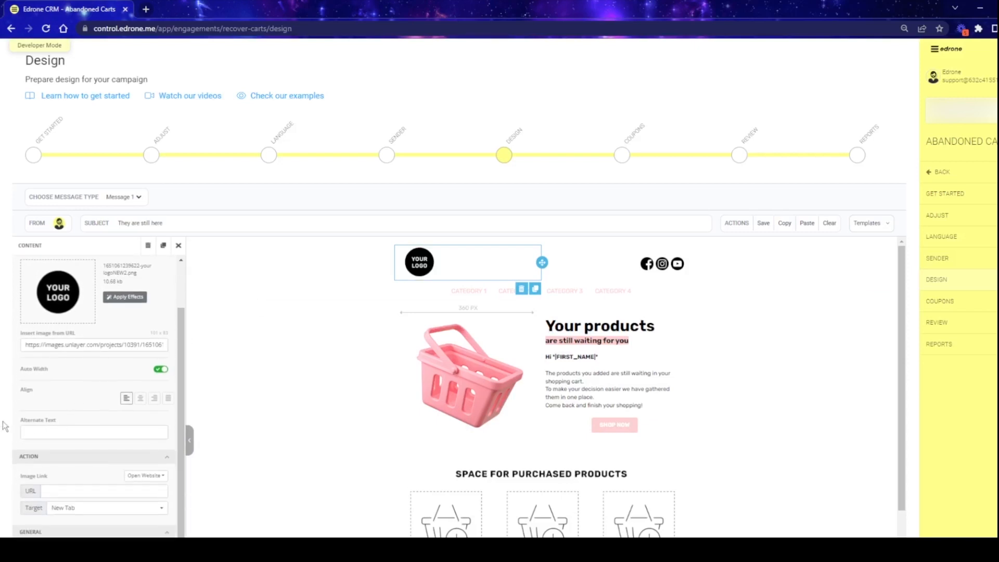
click(179, 246)
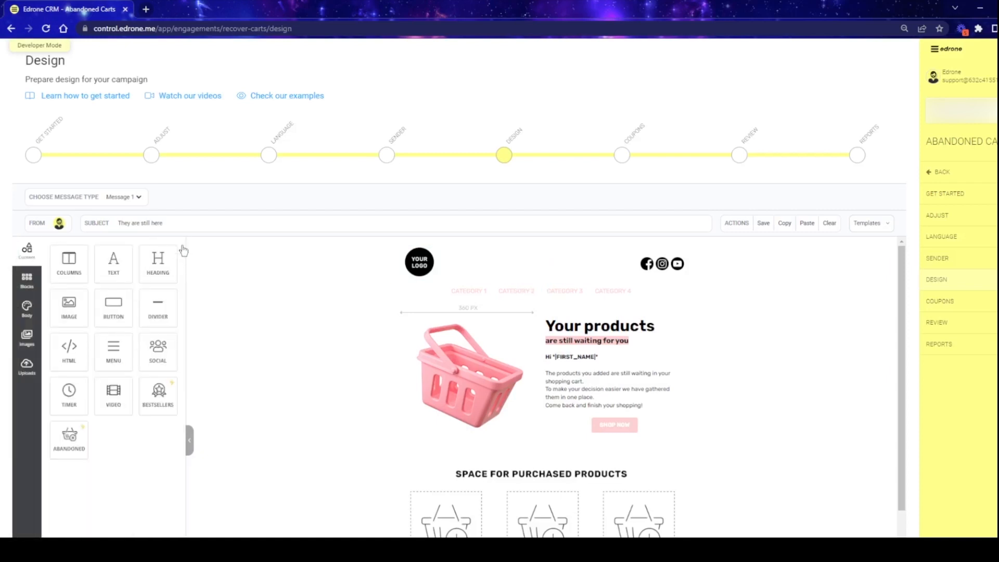
click(697, 263)
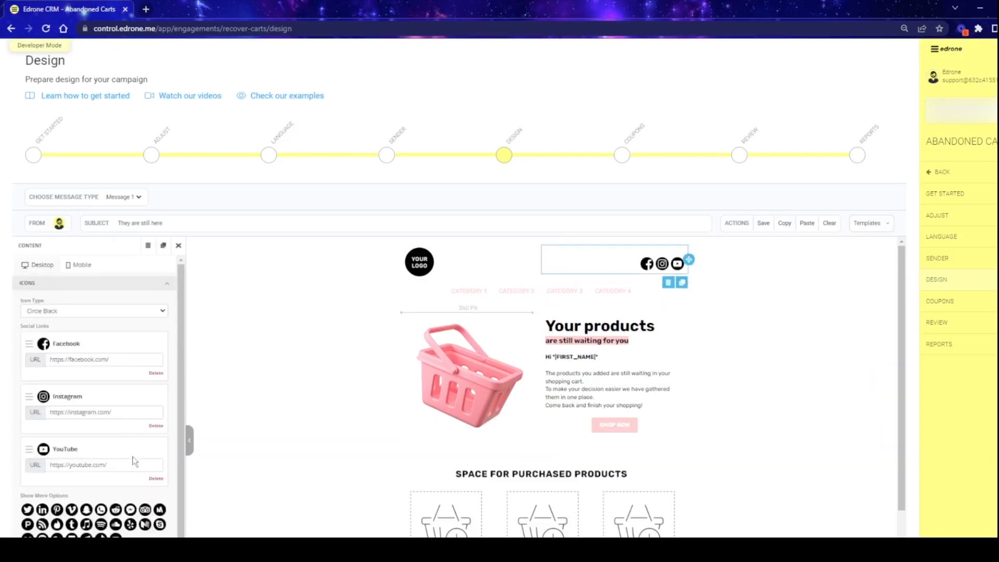
click(185, 255)
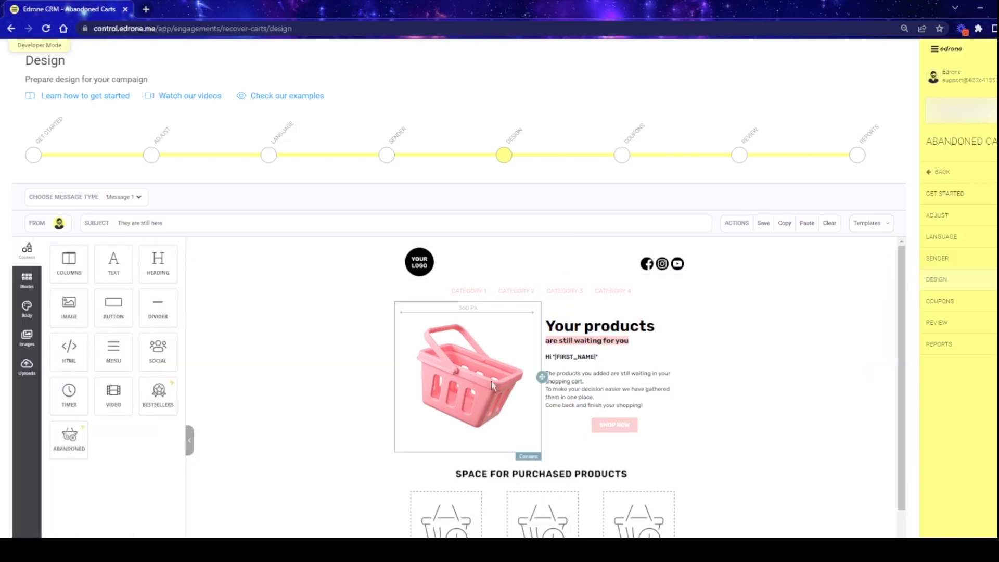
click(510, 385)
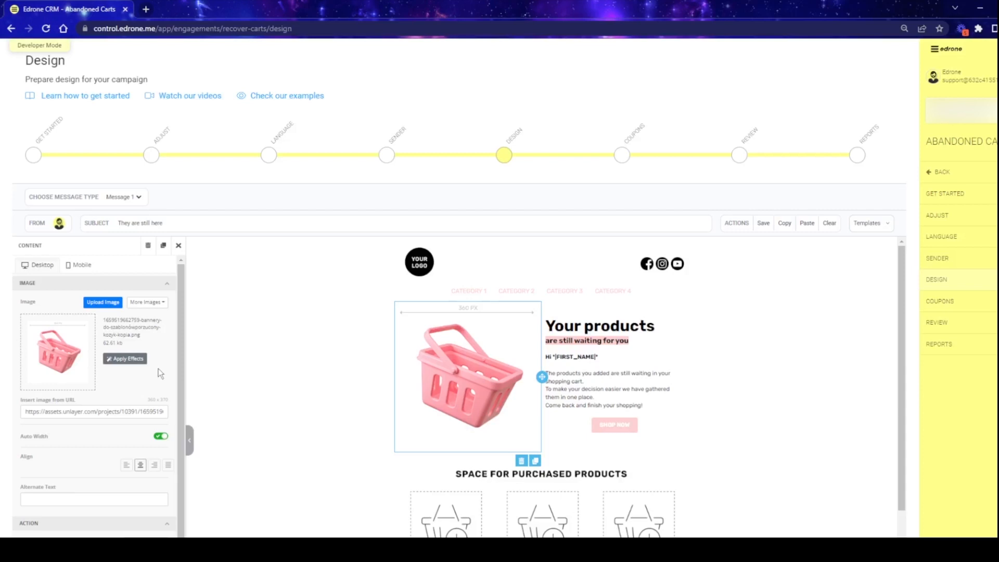
- Examine the remaining basket image settings, the available content elements and the GO TO YOUR CART button's settings in the Message 1 design
scroll(156, 364, down, 1)
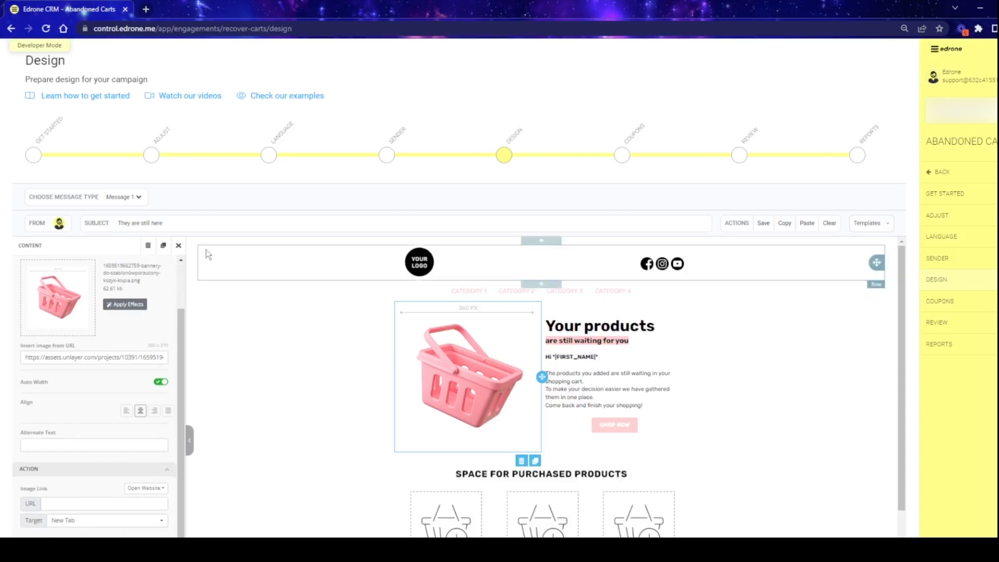
click(180, 247)
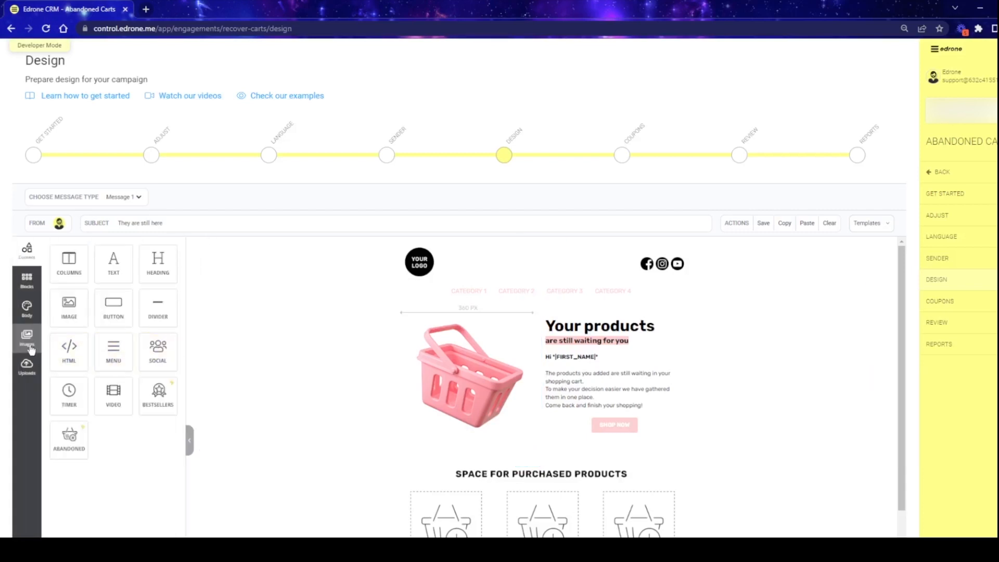
scroll(417, 299, down, 2)
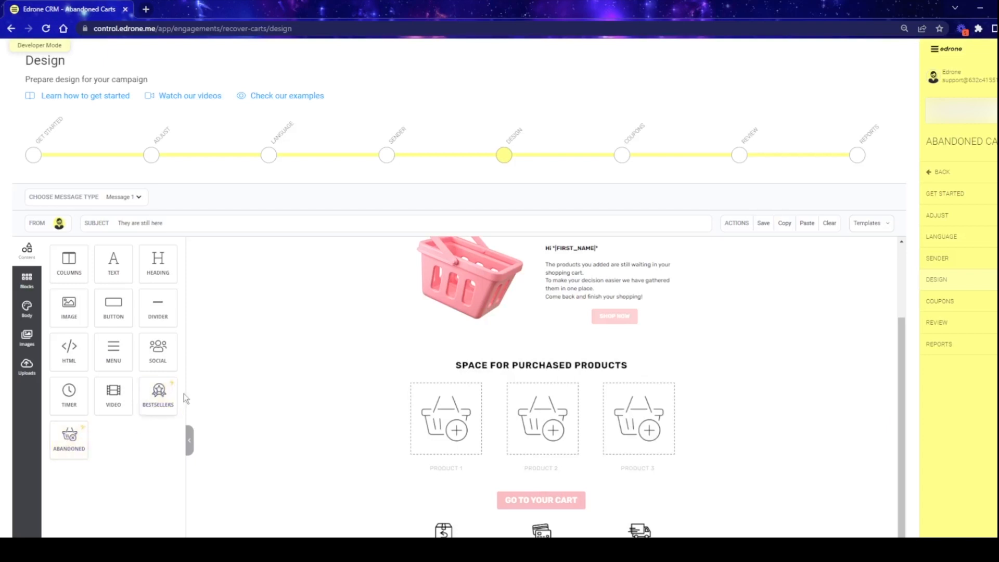
scroll(635, 351, down, 1)
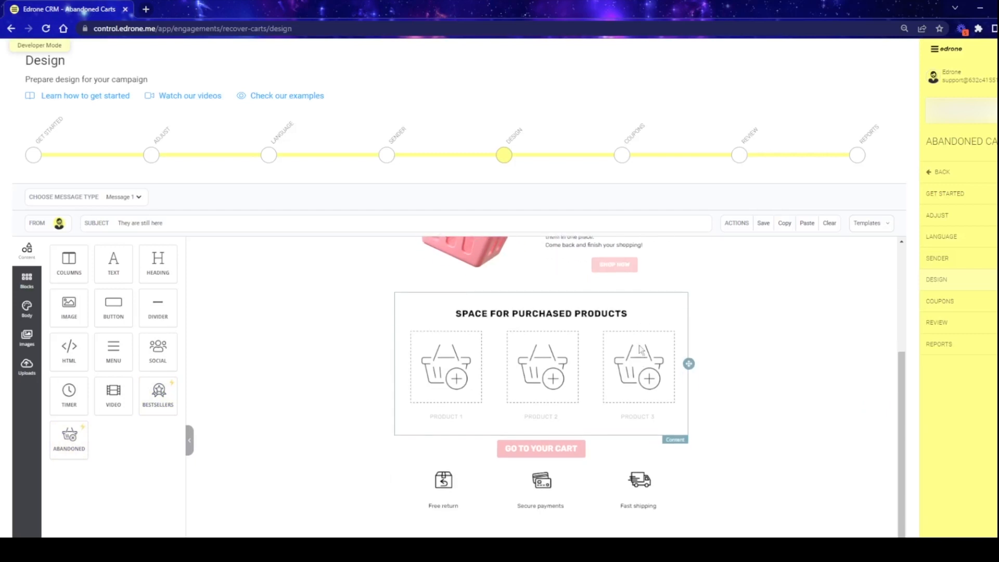
click(571, 450)
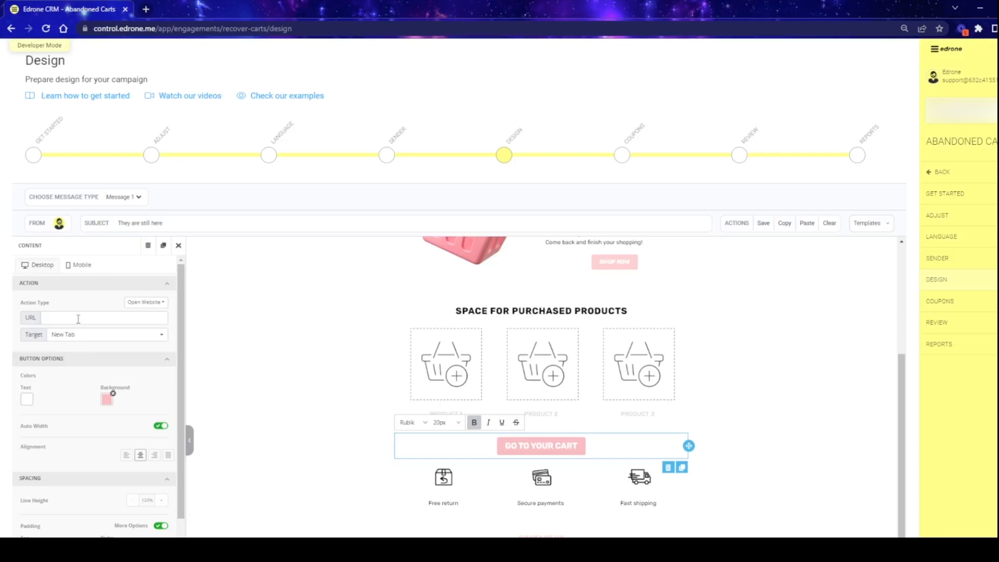
click(178, 245)
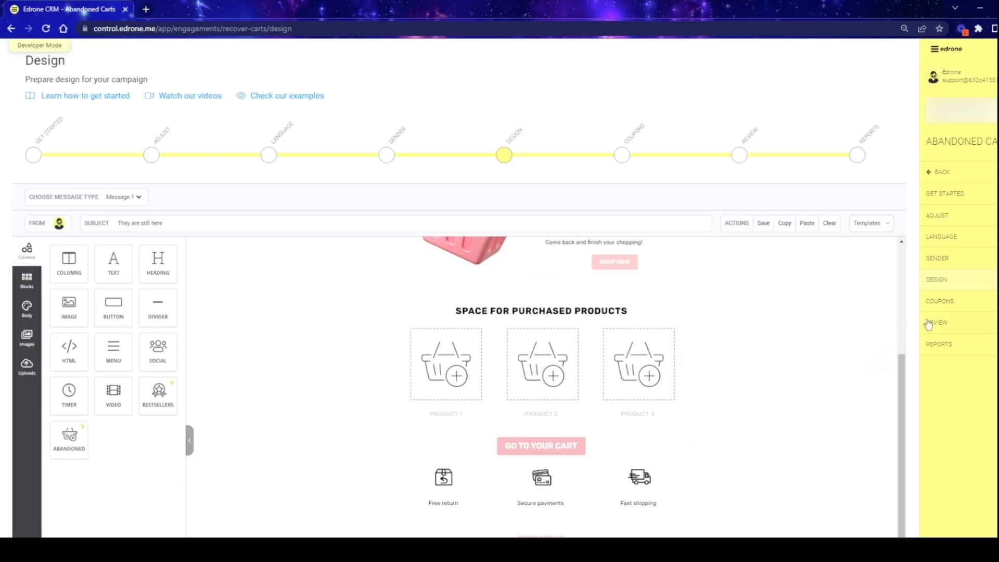
- Check the Message 1 email through to its footer, then save and copy the design
scroll(953, 332, down, 1)
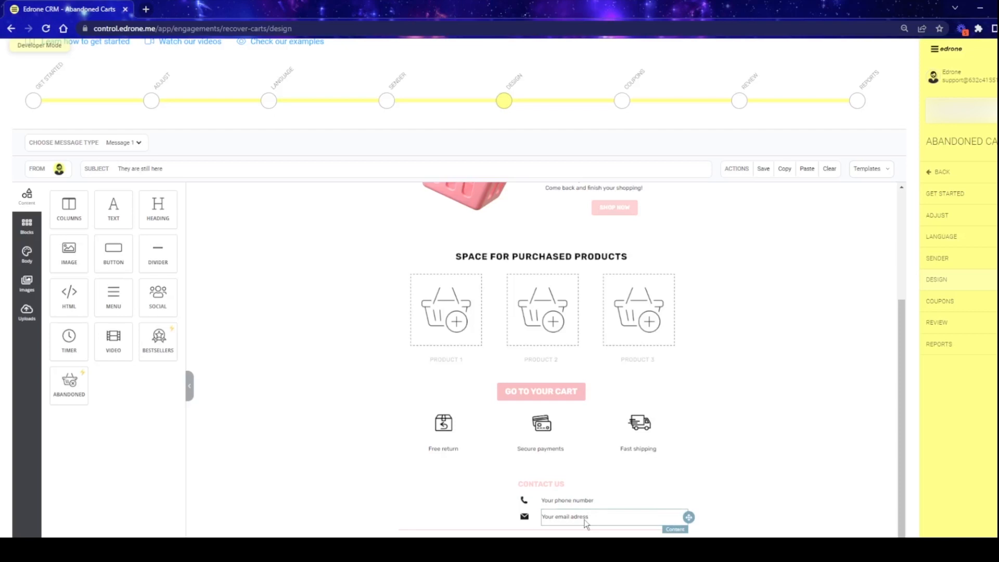
scroll(836, 420, down, 1)
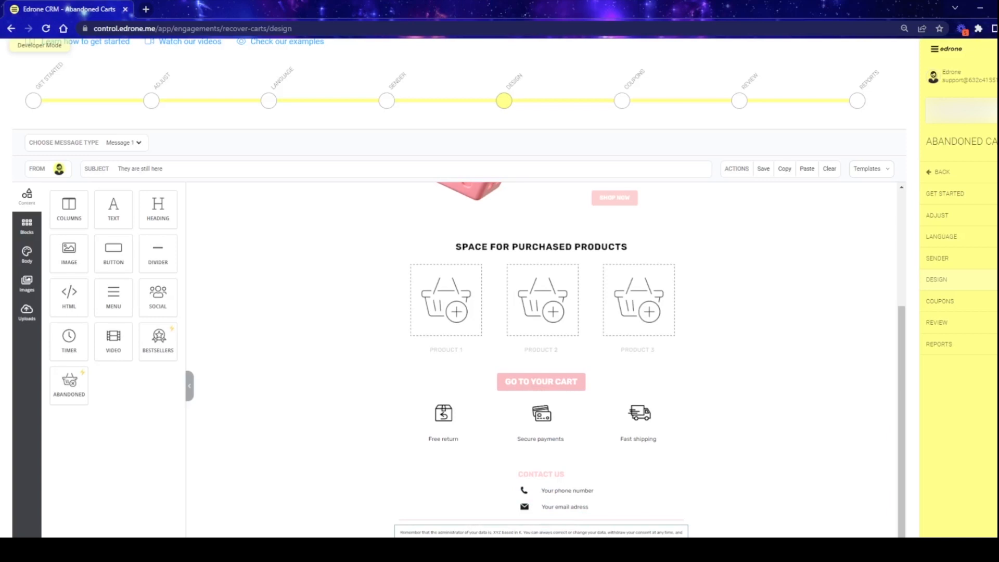
scroll(897, 276, up, 3)
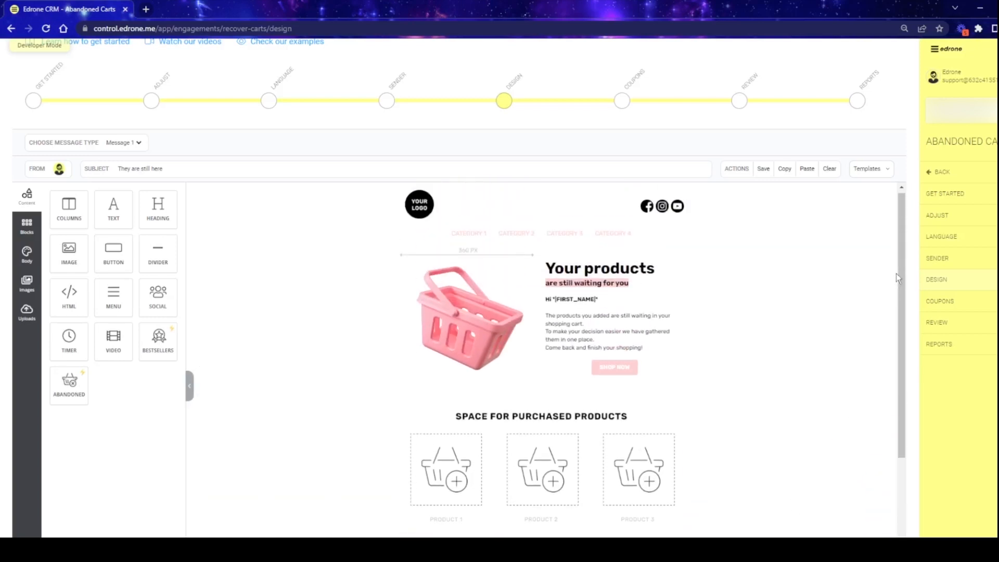
click(763, 171)
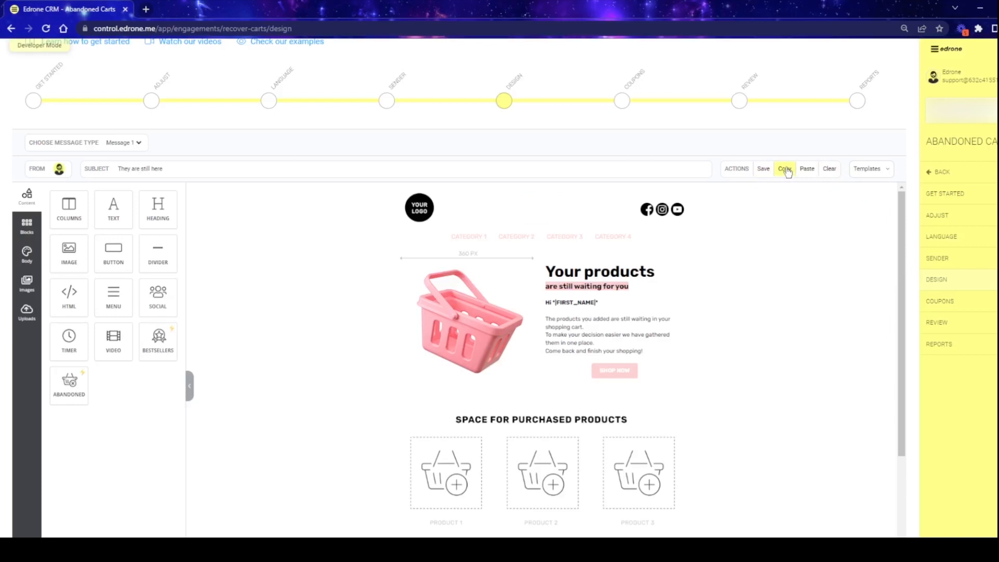
click(786, 170)
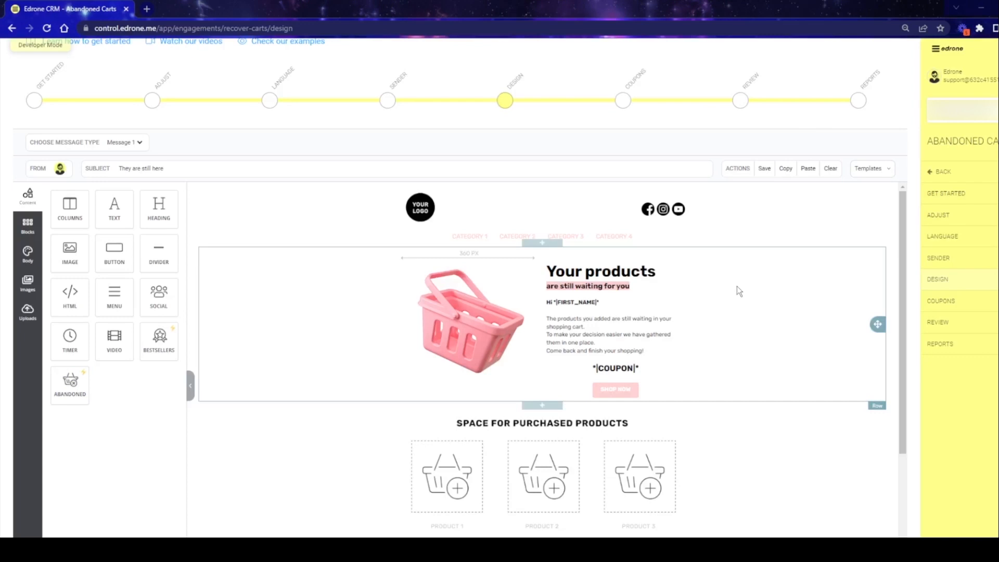
- Look through the merge tags available for the greeting text block that contains the coupon placeholder
click(645, 371)
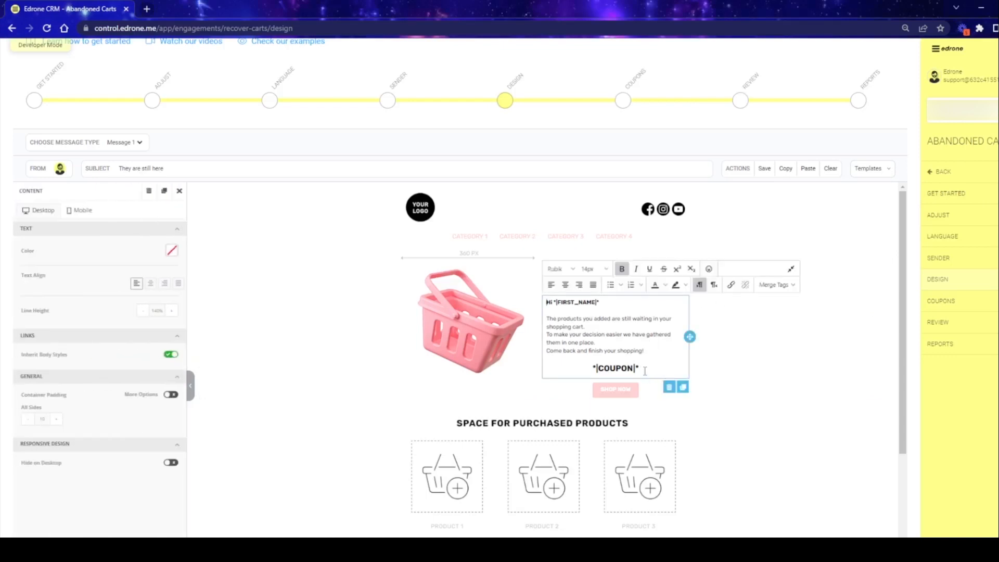
click(775, 285)
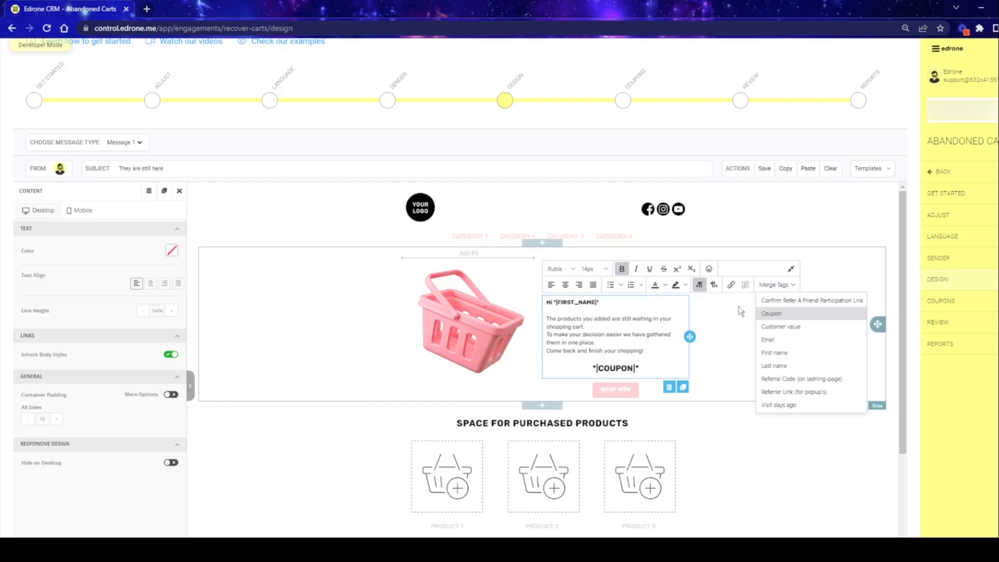
click(896, 220)
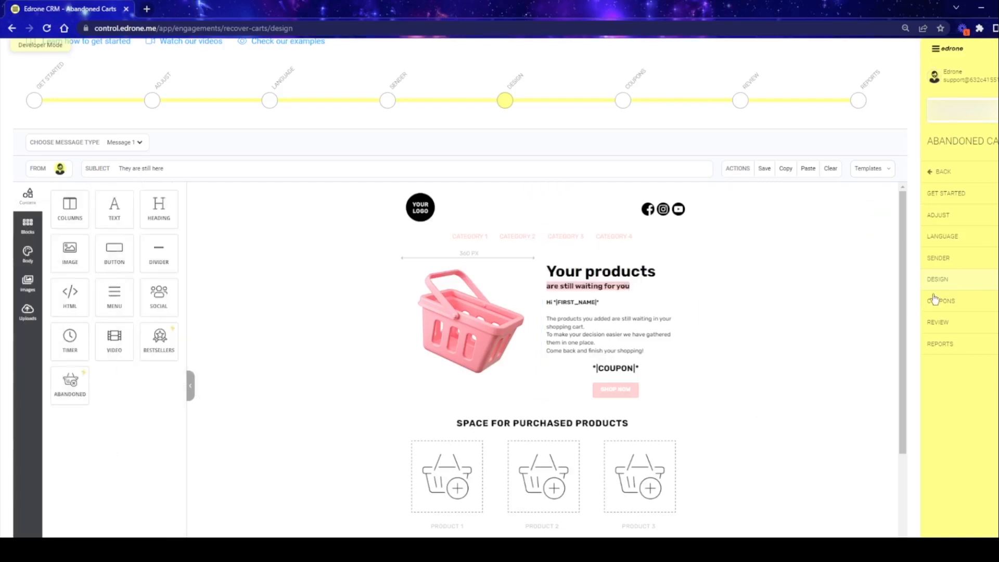
- Open the scenario's Coupons stage and set Message 1 to use a static coupon
click(948, 302)
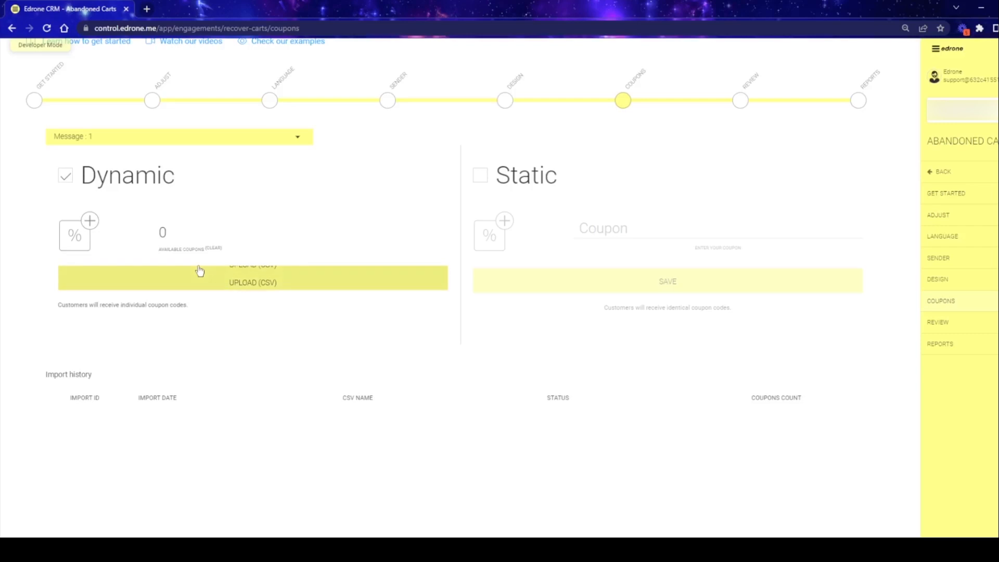
click(480, 175)
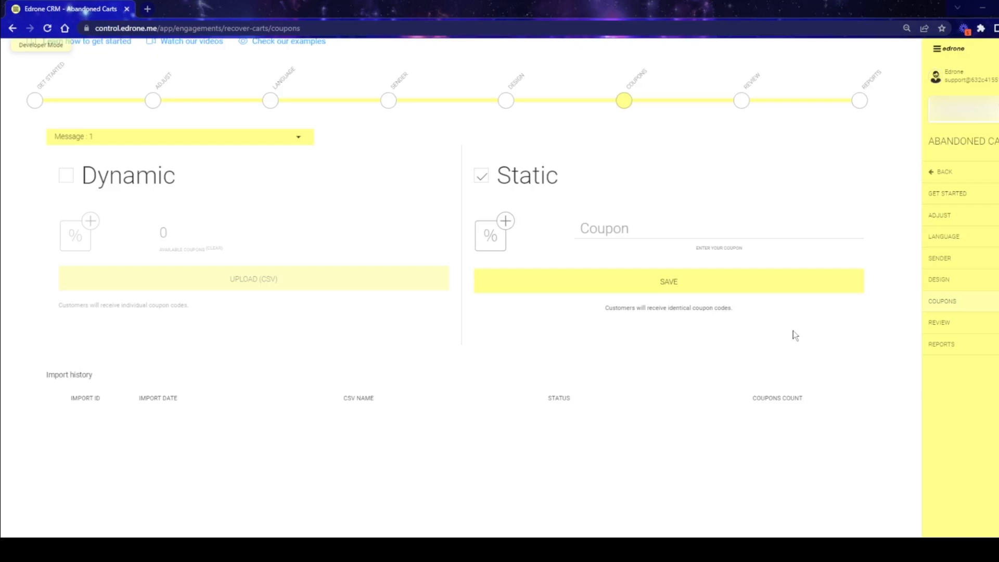
- Look over the scenario's Review stage, then examine its reports with the date range set to Last 7 days
click(978, 324)
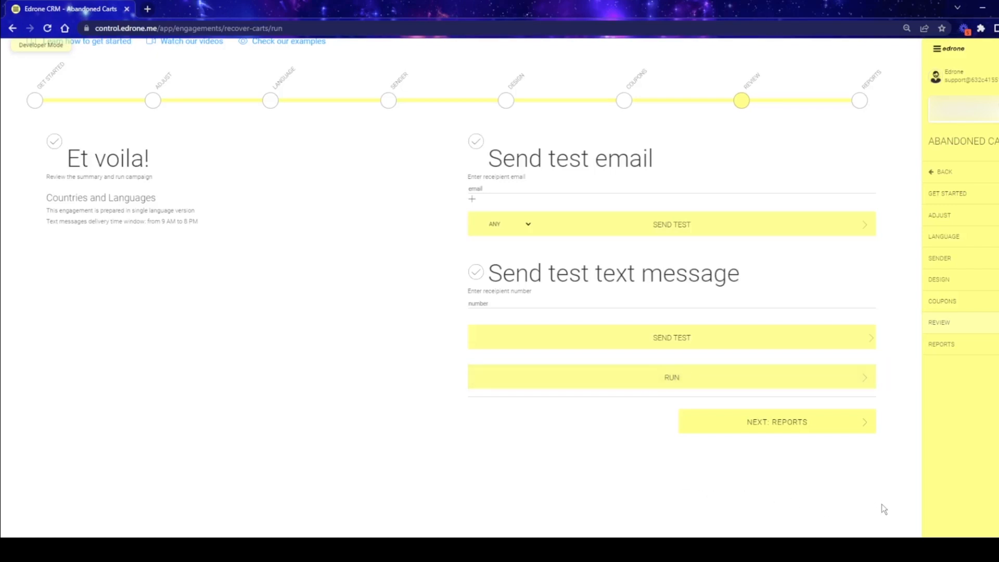
click(955, 349)
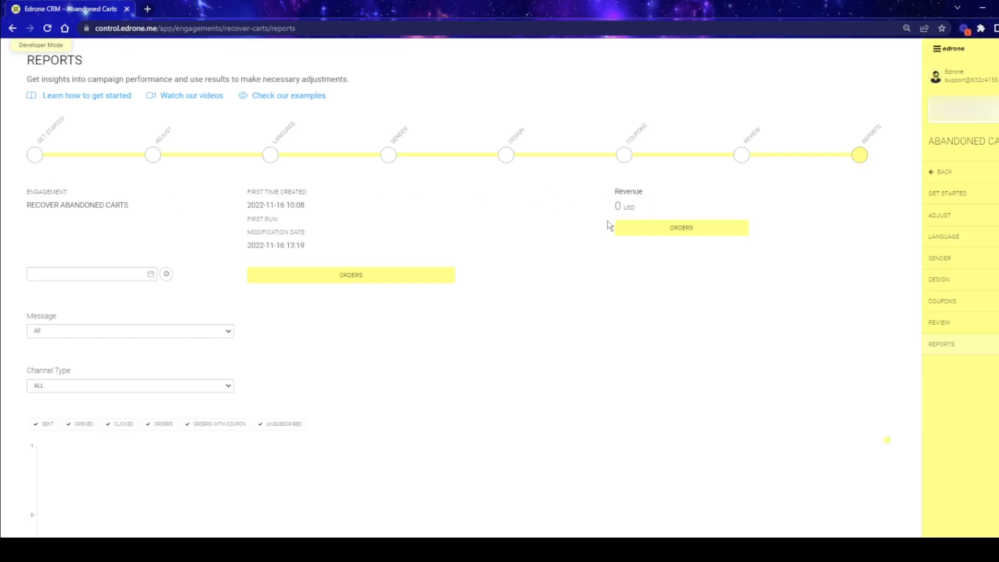
click(167, 274)
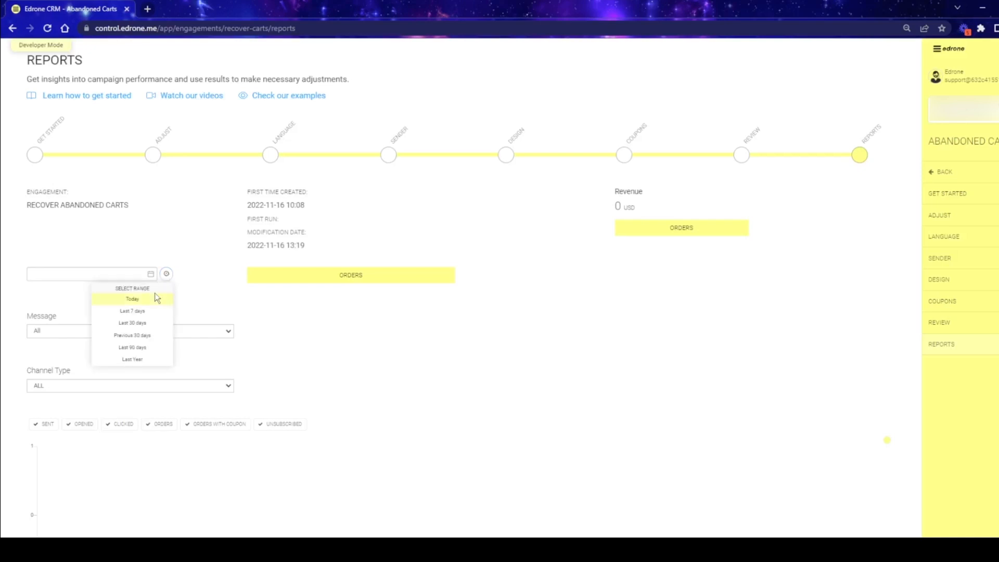
click(149, 312)
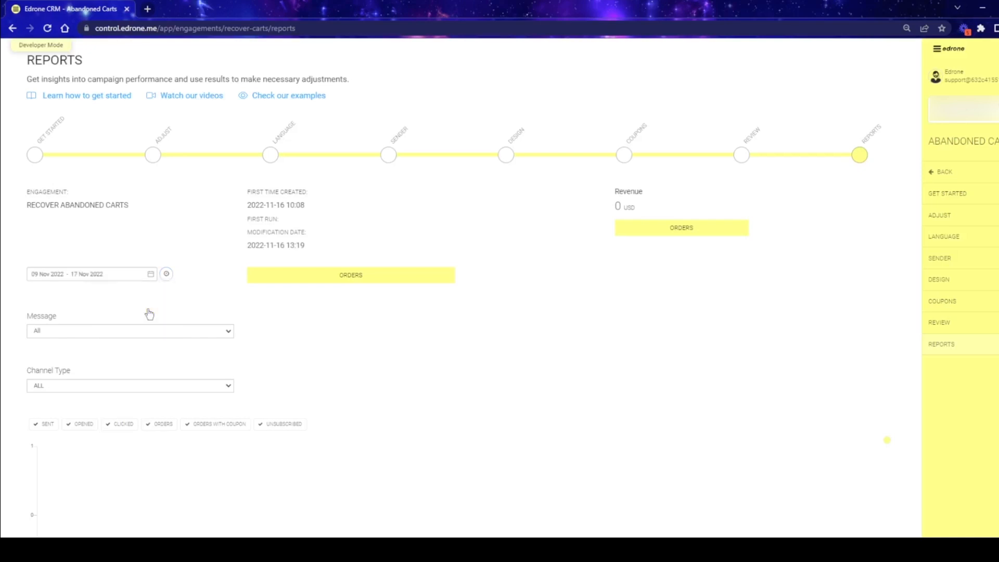
scroll(474, 310, down, 1)
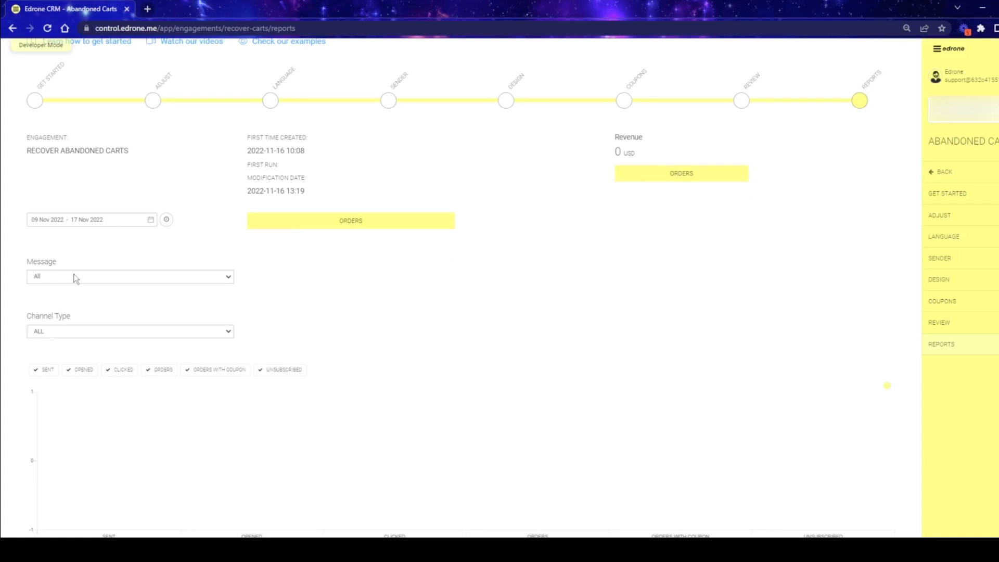
scroll(589, 307, down, 2)
scroll(588, 246, down, 1)
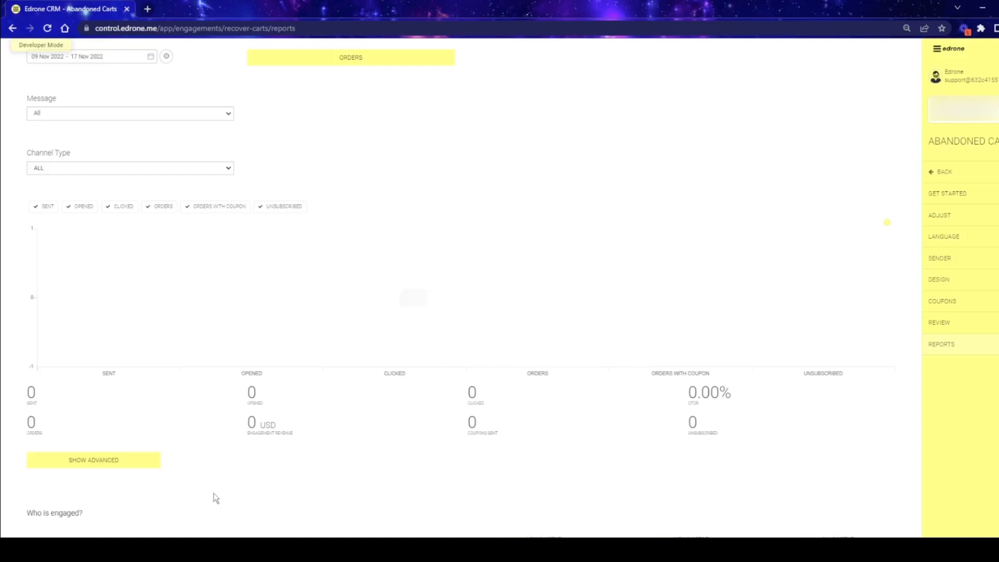
scroll(458, 287, up, 1)
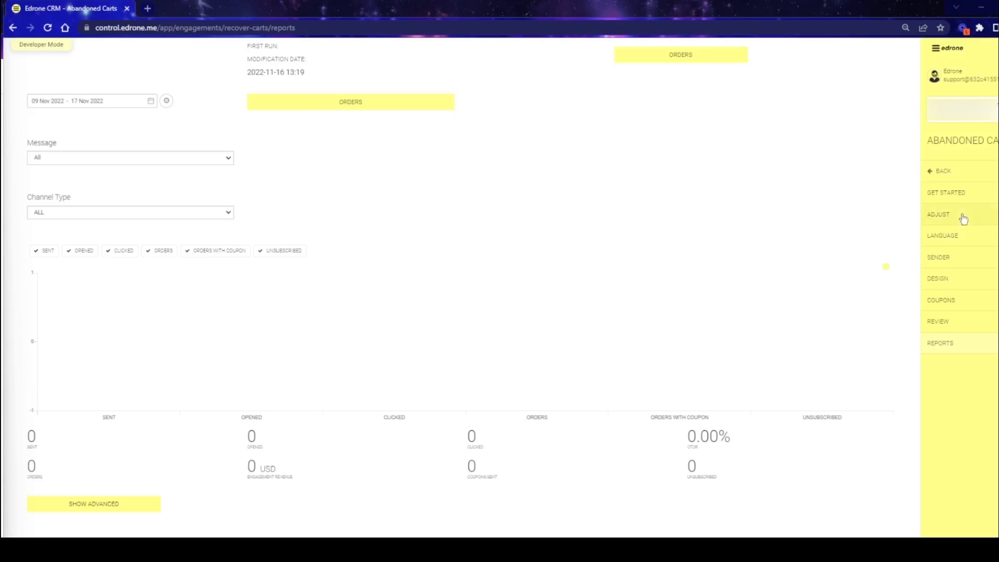
- Return to the engagements overview, open the advanced restore of customers scenario and examine its message timing settings
click(947, 172)
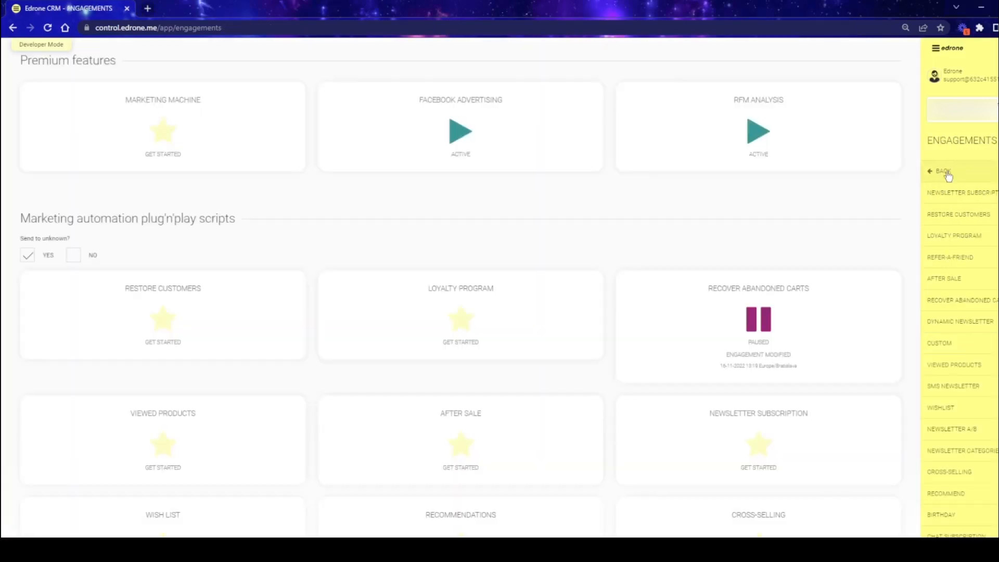
scroll(827, 271, down, 2)
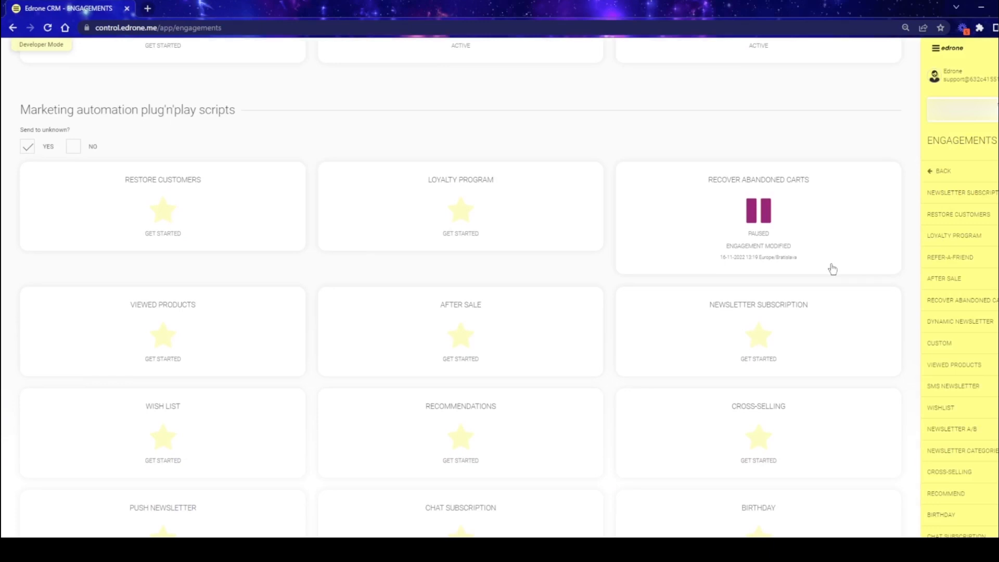
click(192, 327)
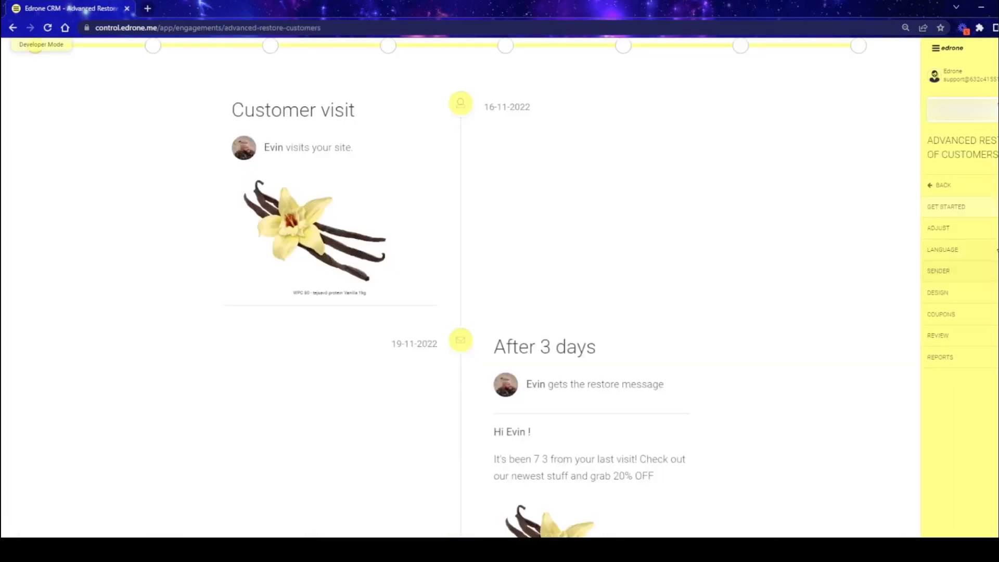
click(970, 229)
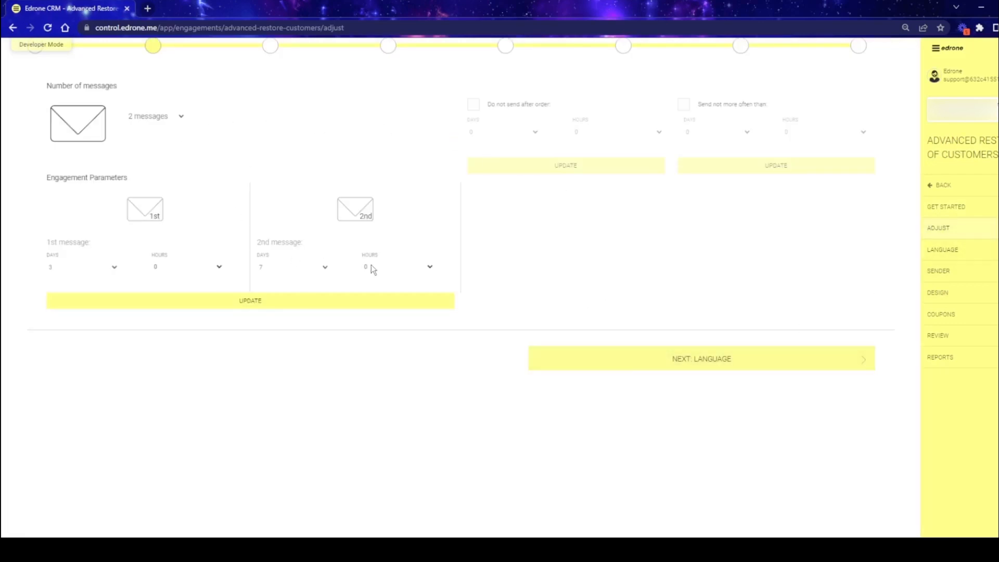
- Replace the Message 1 design of the restore customers scenario with the copied abandoned carts design and check the pasted email
click(949, 295)
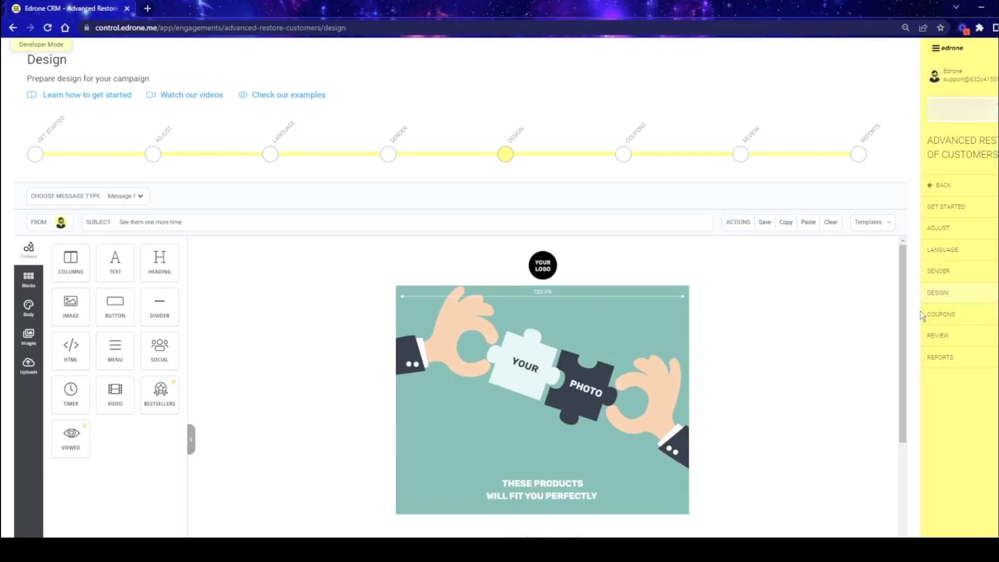
click(814, 228)
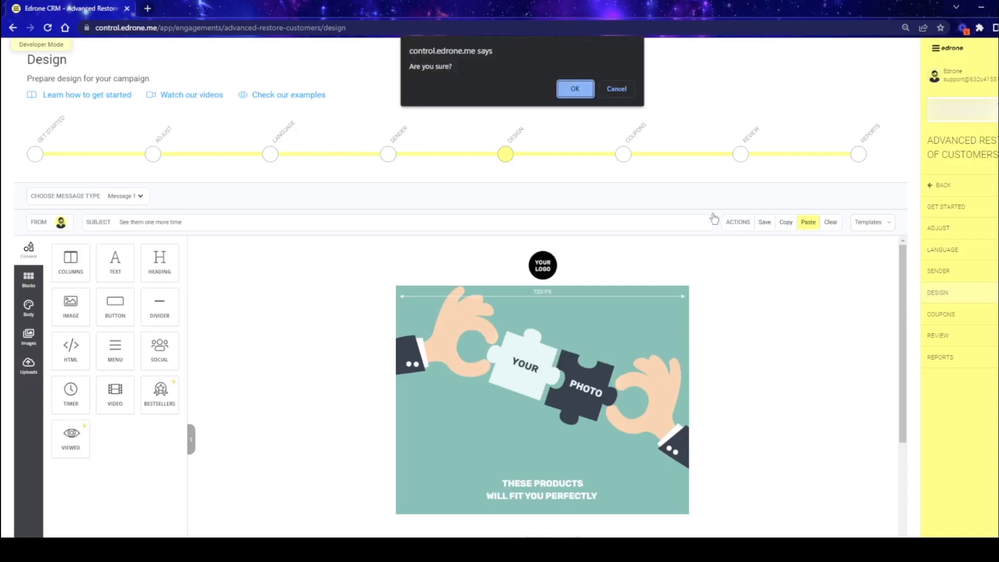
click(575, 89)
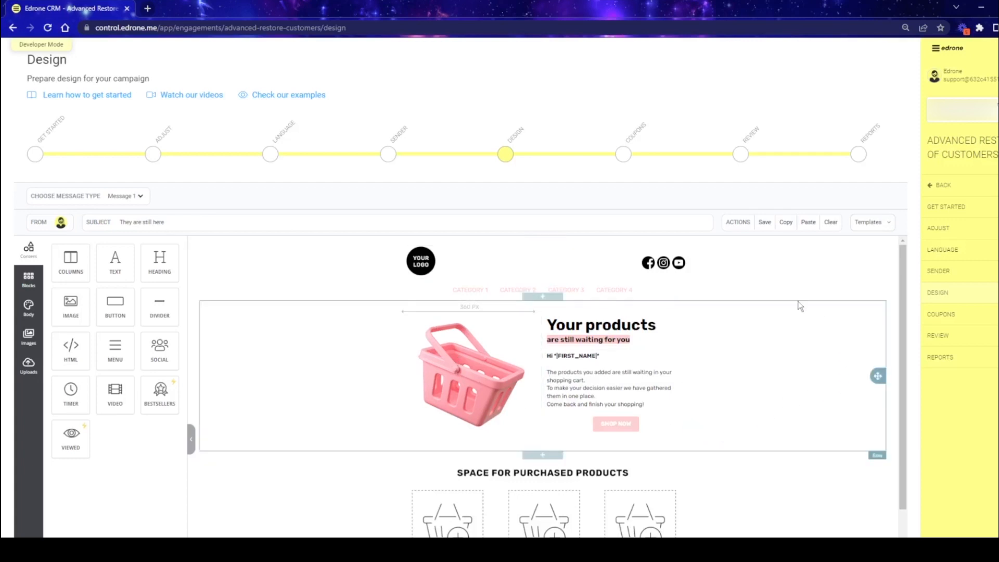
scroll(753, 402, down, 3)
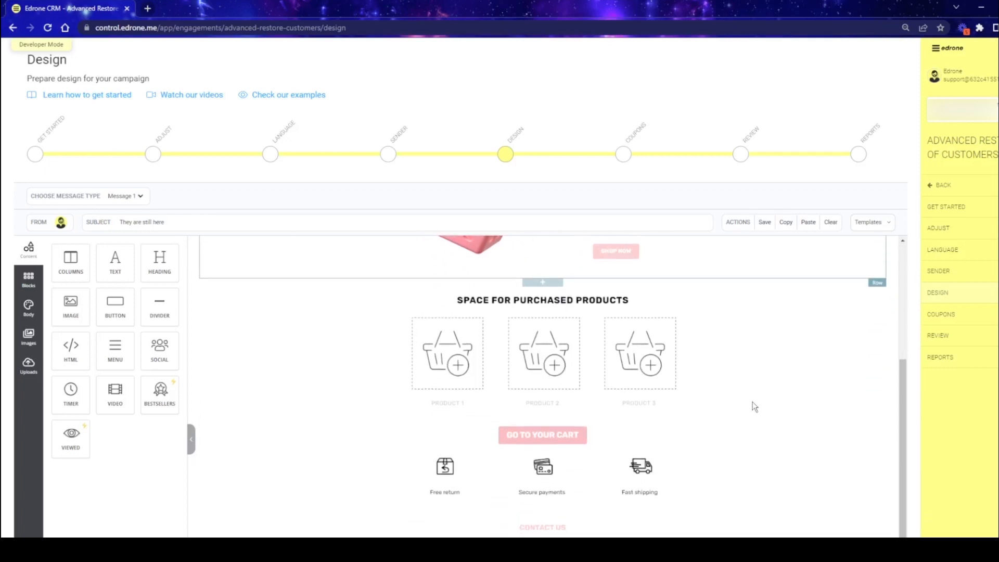
scroll(698, 511, up, 3)
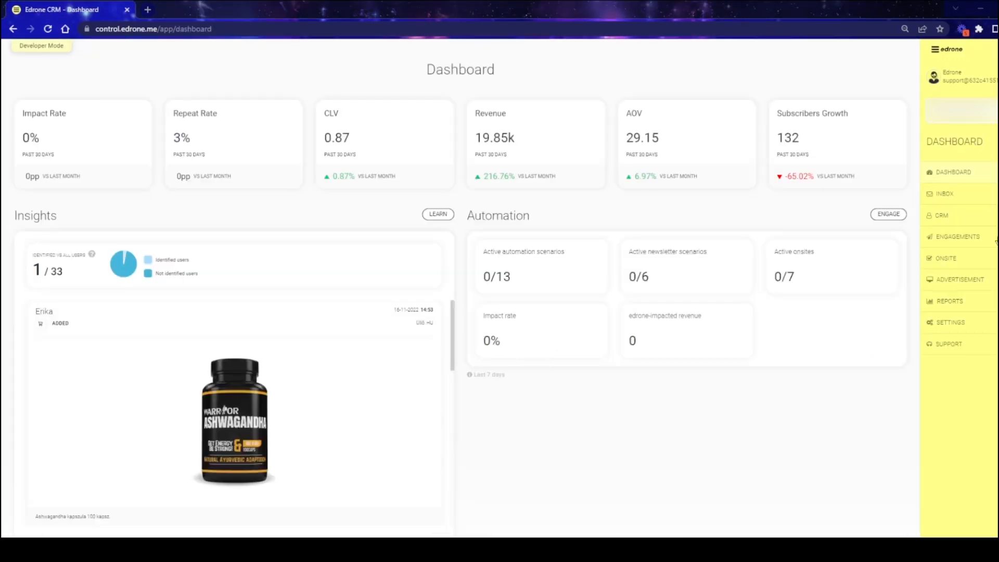
- Create a custom onsite pop-up from the "Building a subscriber base #4 [EN]" template
click(943, 259)
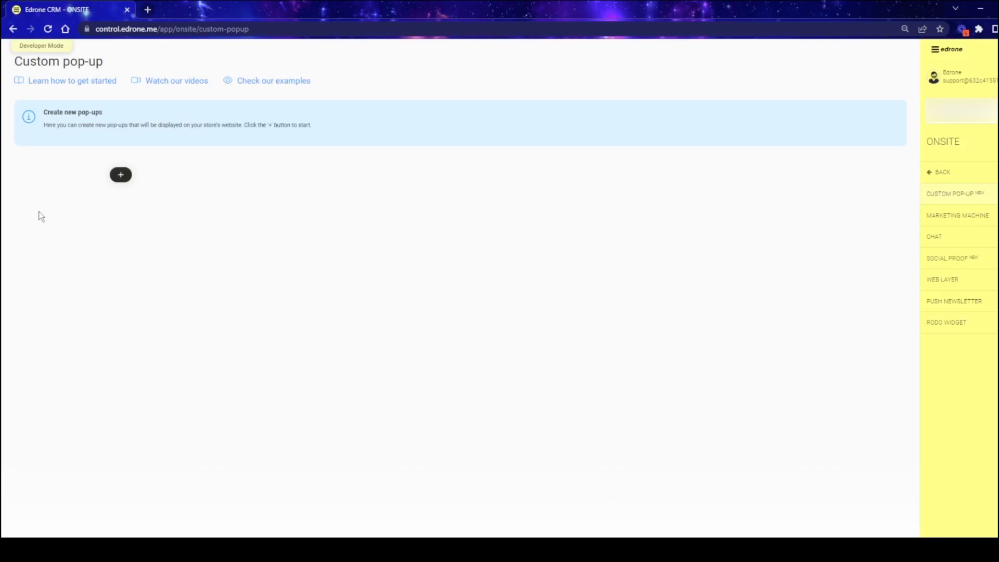
click(121, 175)
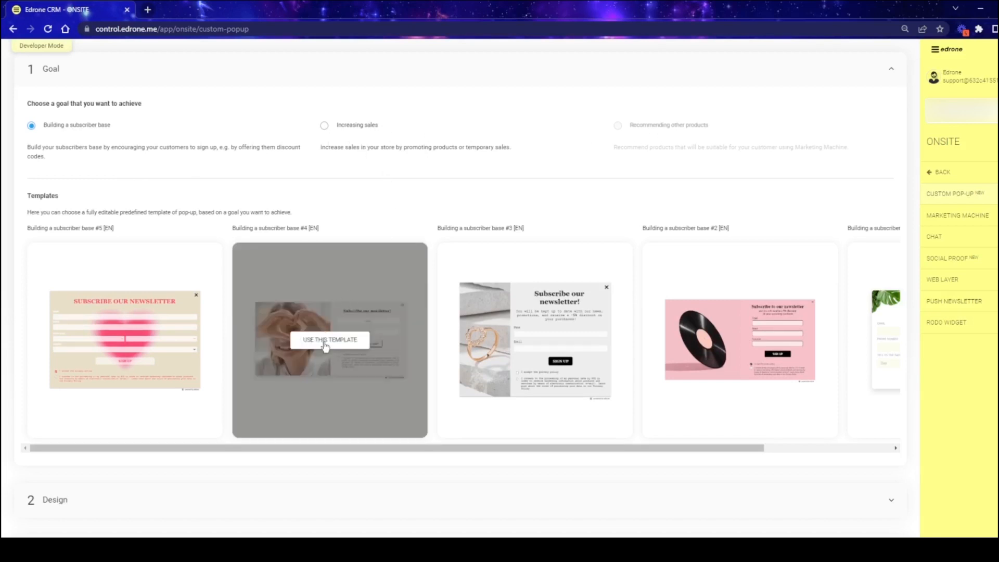
click(325, 344)
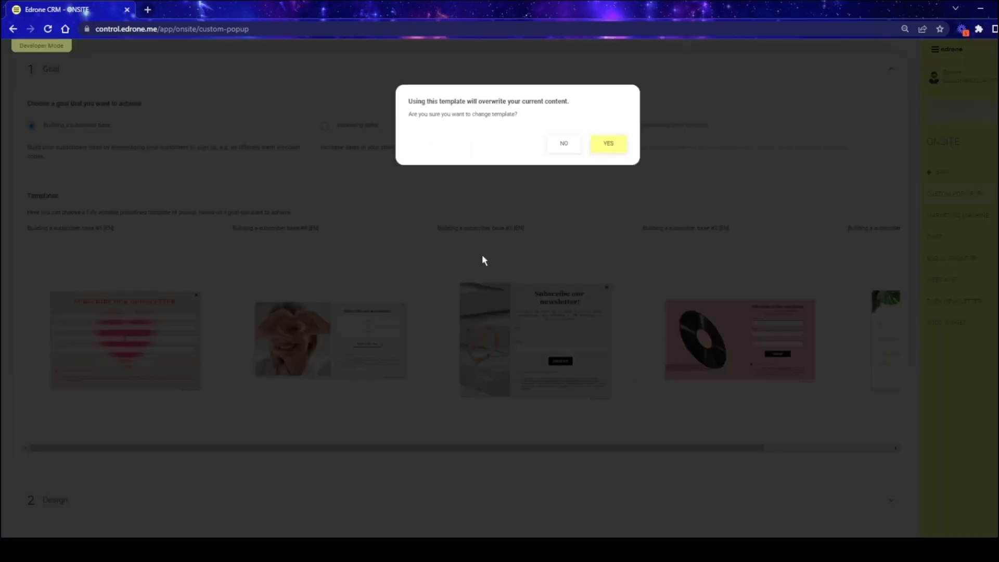
click(607, 144)
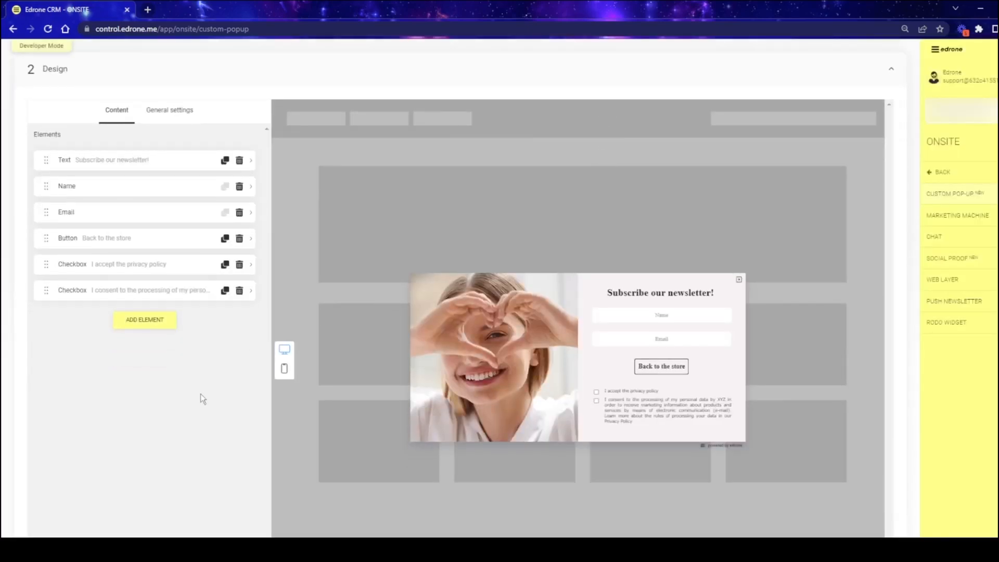